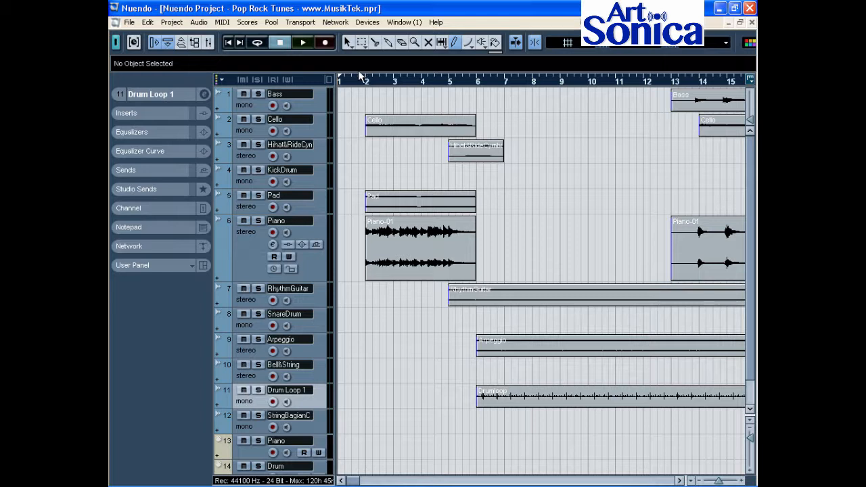
- Try the editing tools one after another, from Object Selection and Range Selection through Split and Draw to Play
{"action": "right_click", "coordinate": [357, 169]}
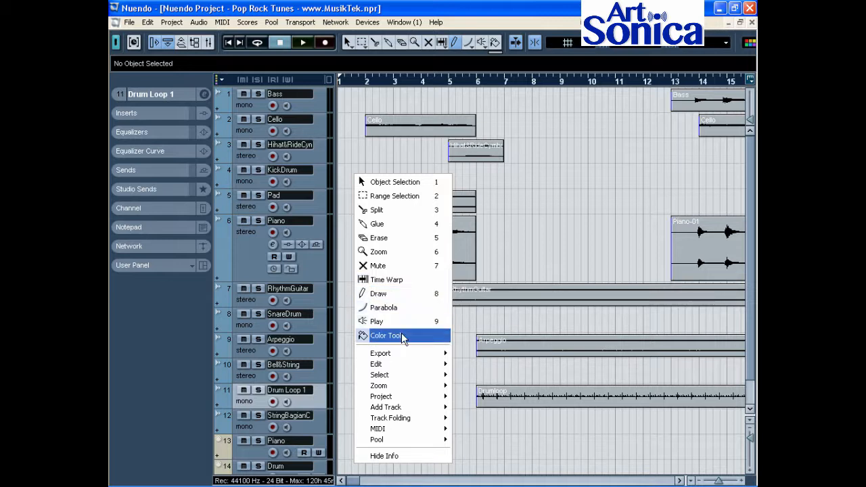
{"action": "left_click", "coordinate": [356, 148]}
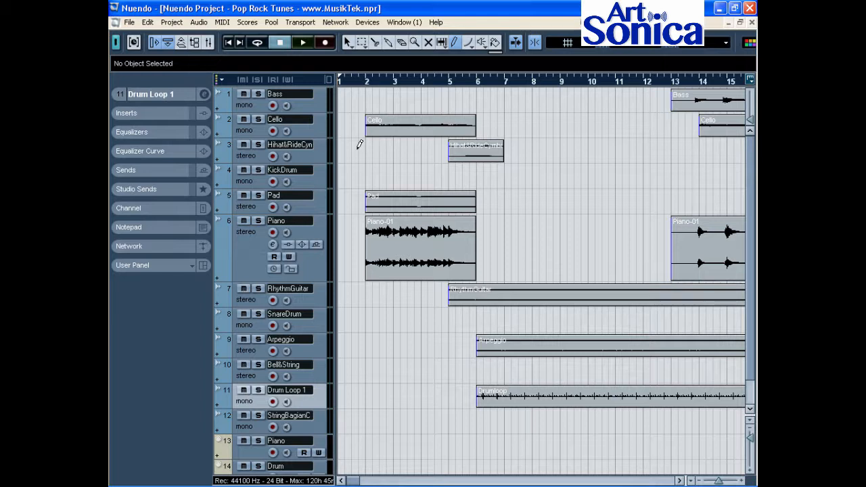
{"action": "key", "text": "1"}
{"action": "key", "text": "2"}
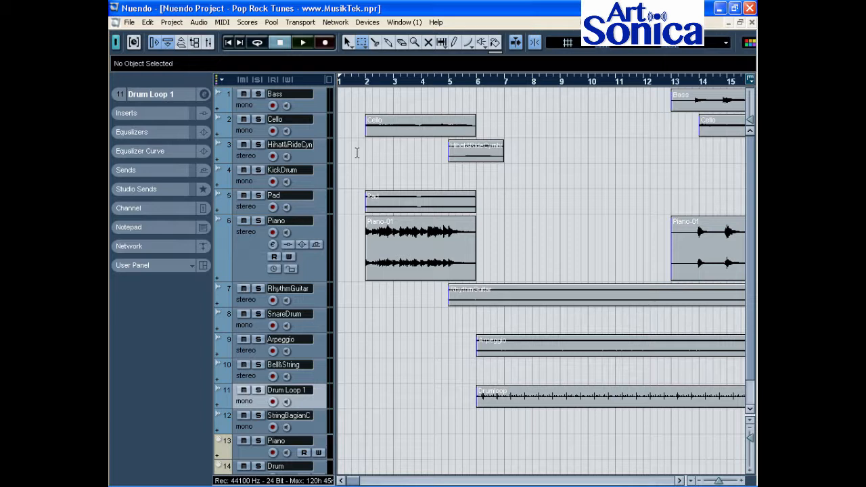
{"action": "key", "text": "3"}
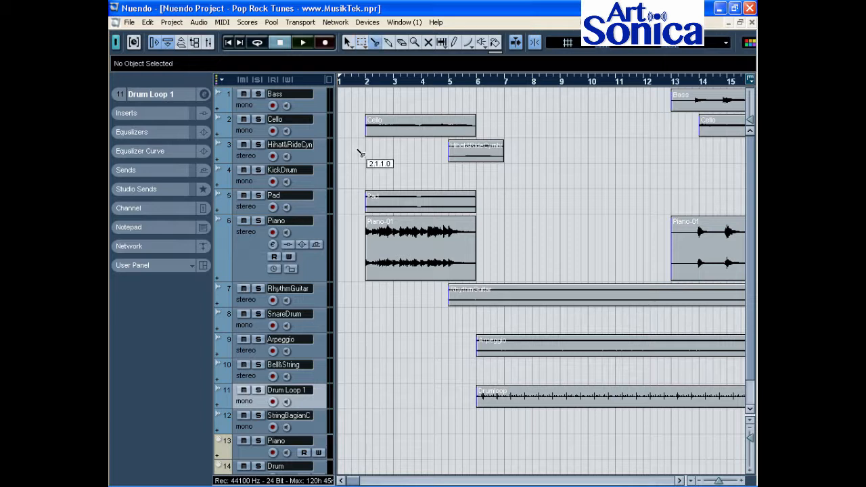
{"action": "key", "text": "4"}
{"action": "key", "text": "5"}
{"action": "key", "text": "6"}
{"action": "key", "text": "7"}
{"action": "key", "text": "8"}
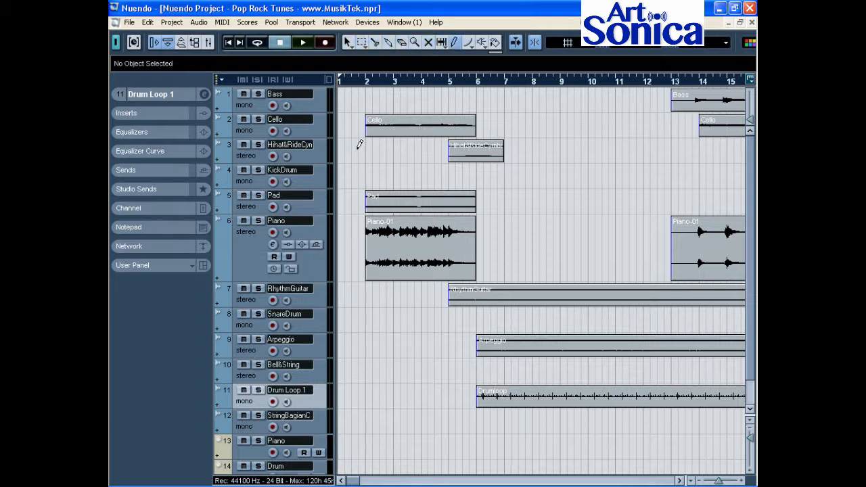
{"action": "key", "text": "9"}
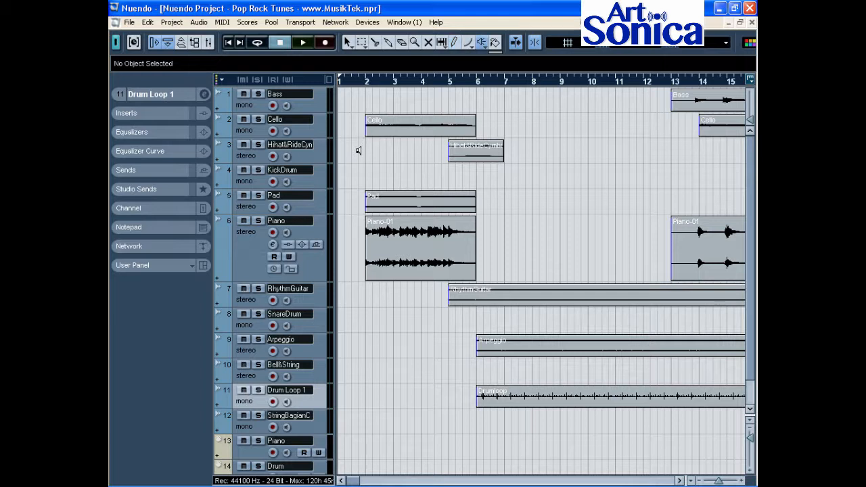
- Activate the Object Selection tool, multi-select both Piano events plus the Hihat&RideCym and RhythmGuitar events, and clear the selection
{"action": "left_click", "coordinate": [349, 42]}
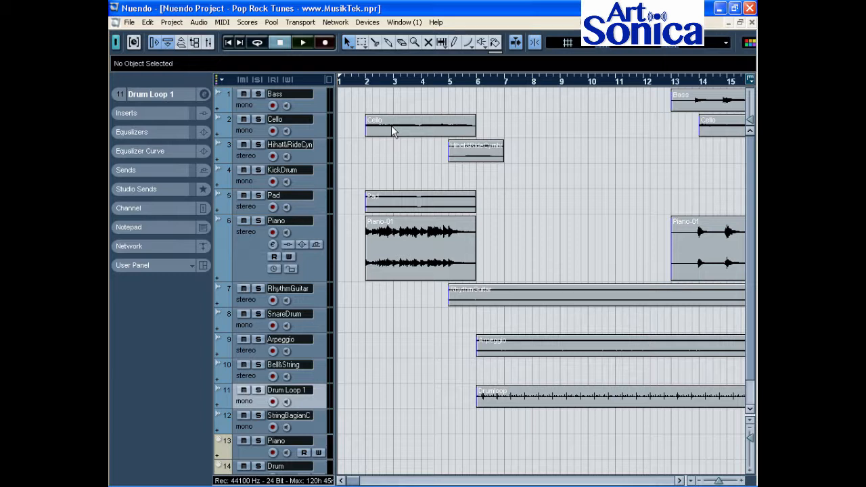
{"action": "left_click", "coordinate": [403, 251]}
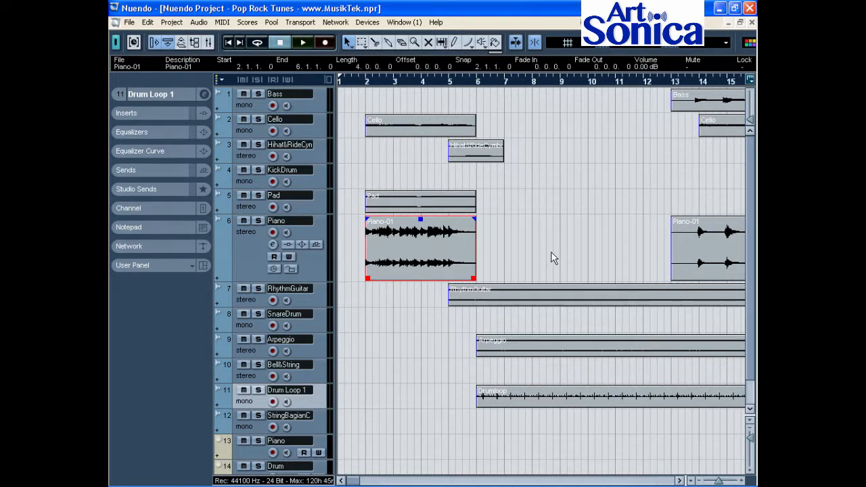
{"action": "left_click", "coordinate": [471, 149], "text": "shift"}
{"action": "left_click", "coordinate": [676, 269], "text": "shift"}
{"action": "left_click", "coordinate": [539, 296], "text": "shift"}
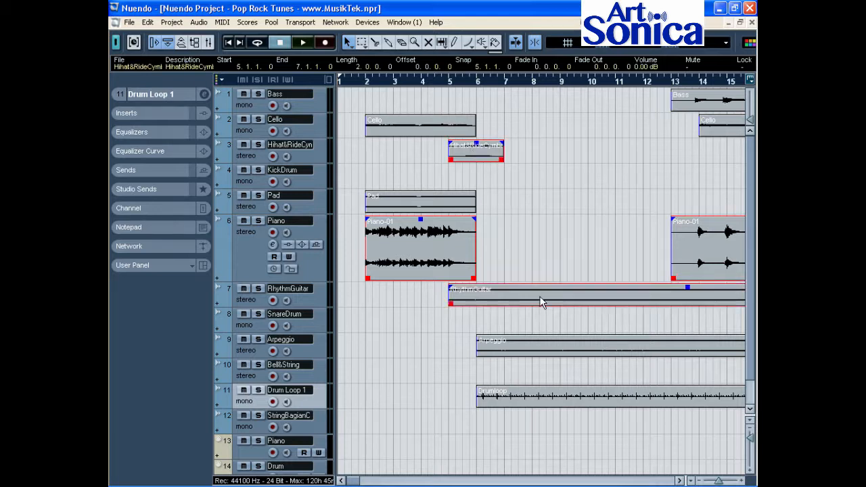
{"action": "mouse_move", "coordinate": [501, 302]}
{"action": "left_mouse_down"}
{"action": "mouse_move", "coordinate": [516, 302]}
{"action": "mouse_move", "coordinate": [510, 296]}
{"action": "left_mouse_up"}
{"action": "left_click", "coordinate": [521, 239]}
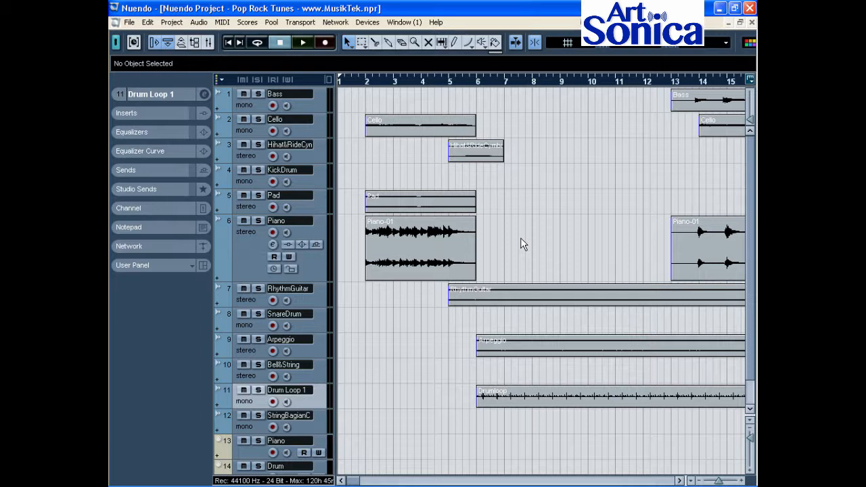
- Select the Cello, Hihat&RideCym, Pad and first Piano events as a group, set the grid type to Beat and try moving them
{"action": "left_click_drag", "start_coordinate": [351, 99], "coordinate": [494, 249]}
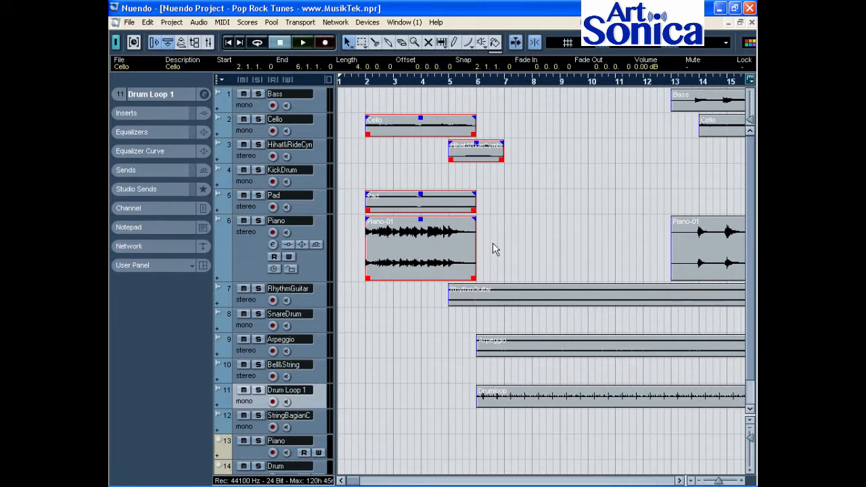
{"action": "left_click_drag", "start_coordinate": [410, 243], "coordinate": [429, 257]}
{"action": "left_click", "coordinate": [661, 49]}
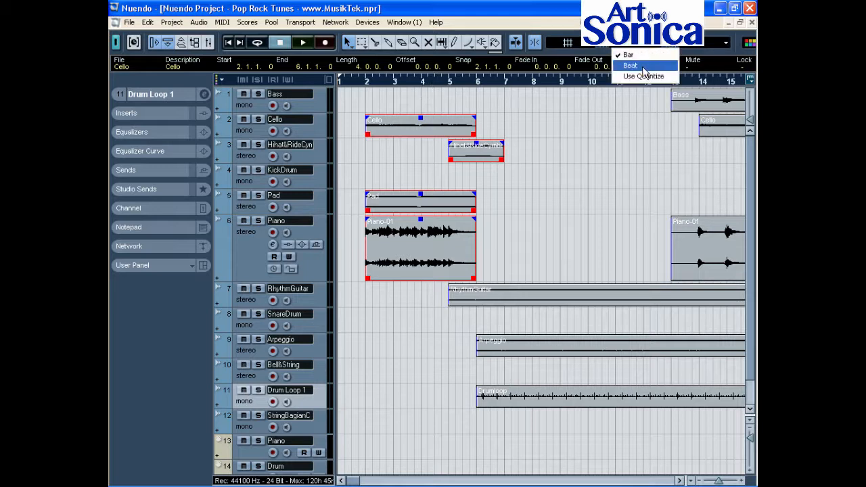
{"action": "left_click", "coordinate": [645, 65]}
{"action": "mouse_move", "coordinate": [417, 262]}
{"action": "left_mouse_down"}
{"action": "mouse_move", "coordinate": [447, 262]}
{"action": "mouse_move", "coordinate": [430, 258]}
{"action": "left_mouse_up"}
- Choose the grid type again, try moving the selected group of events once more, and deselect it
{"action": "left_click", "coordinate": [660, 53]}
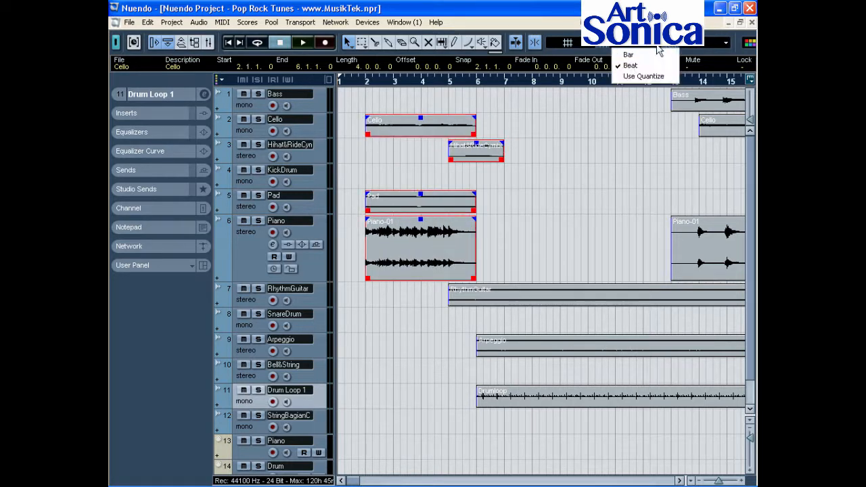
{"action": "left_click", "coordinate": [639, 63]}
{"action": "mouse_move", "coordinate": [432, 253]}
{"action": "left_mouse_down"}
{"action": "mouse_move", "coordinate": [499, 260]}
{"action": "mouse_move", "coordinate": [429, 257]}
{"action": "left_mouse_up"}
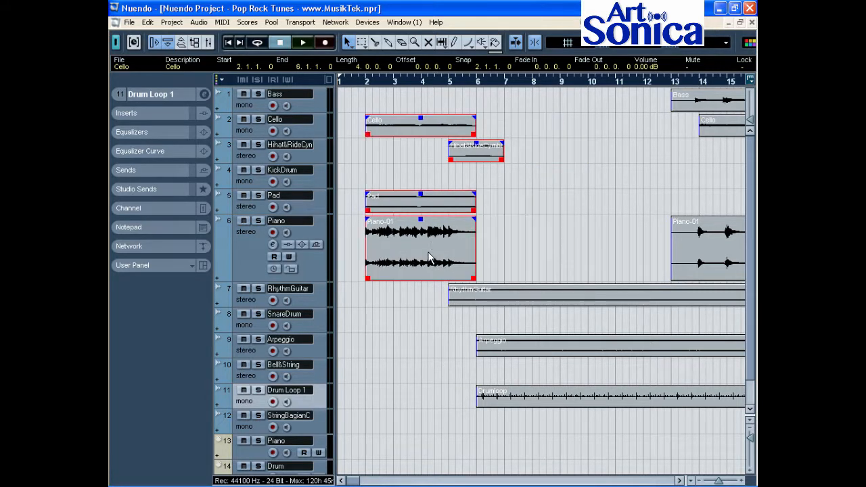
{"action": "left_click", "coordinate": [522, 238]}
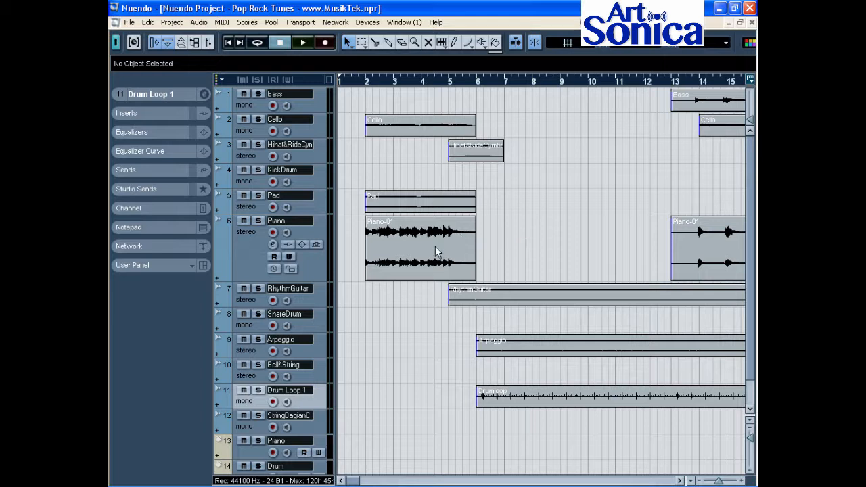
- Copy the Piano event at bar 2 to bar 7 on the same track
{"action": "left_click", "coordinate": [449, 258]}
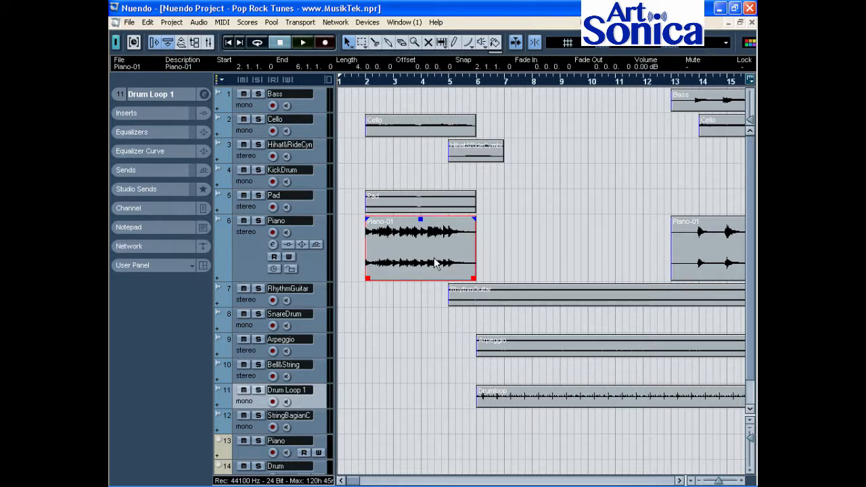
{"action": "left_click_drag", "start_coordinate": [437, 262], "coordinate": [582, 266]}
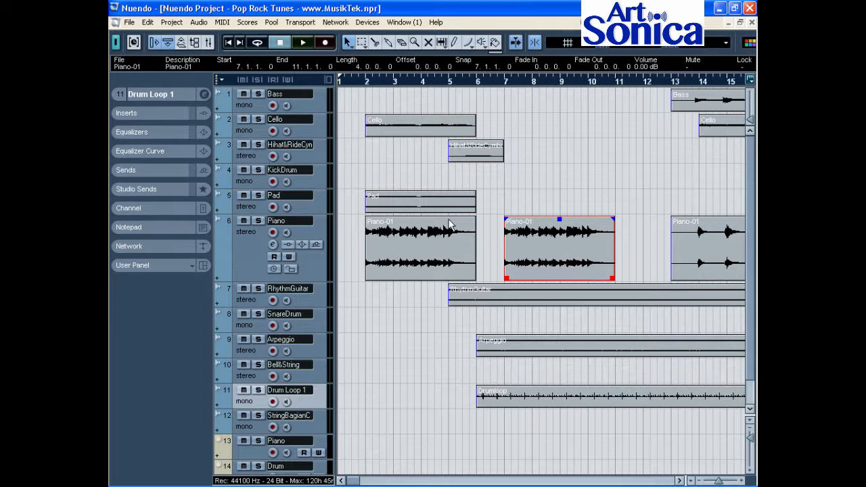
- In the Preferences for Editing tool modifiers, assign Ctrl to the Drag & Drop Copy action, overwriting its use for Constraint Direction
{"action": "left_click", "coordinate": [130, 23]}
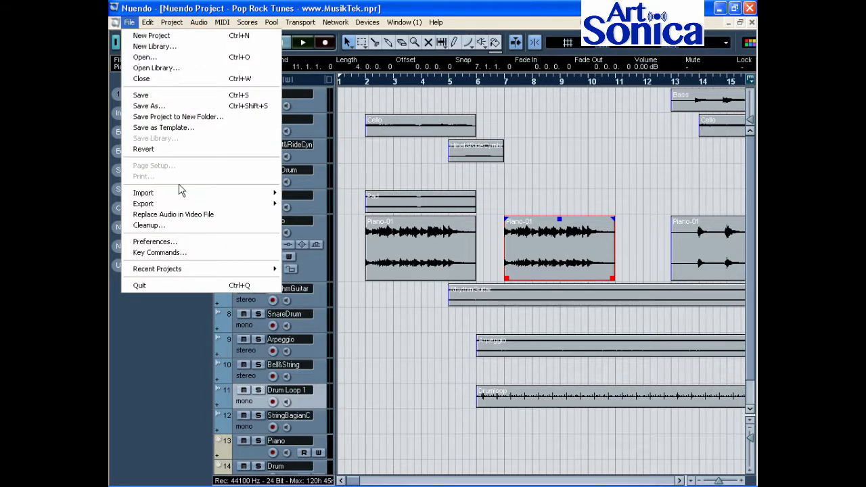
{"action": "left_click", "coordinate": [188, 244]}
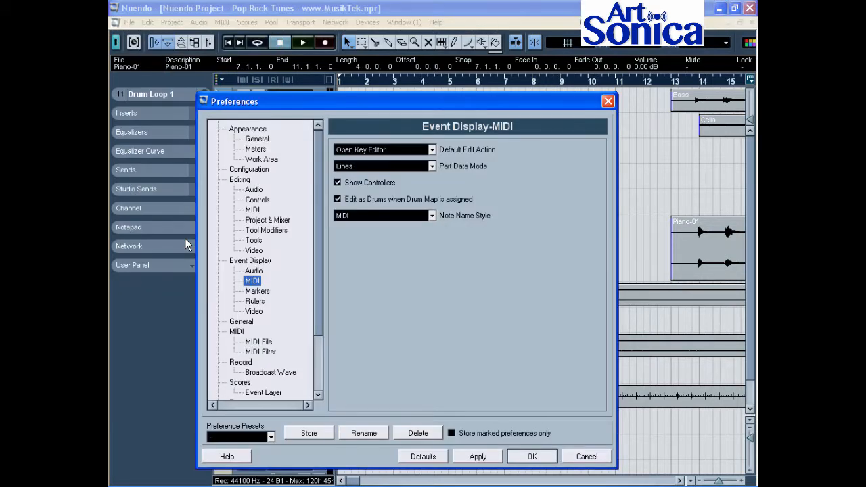
{"action": "left_click", "coordinate": [277, 232]}
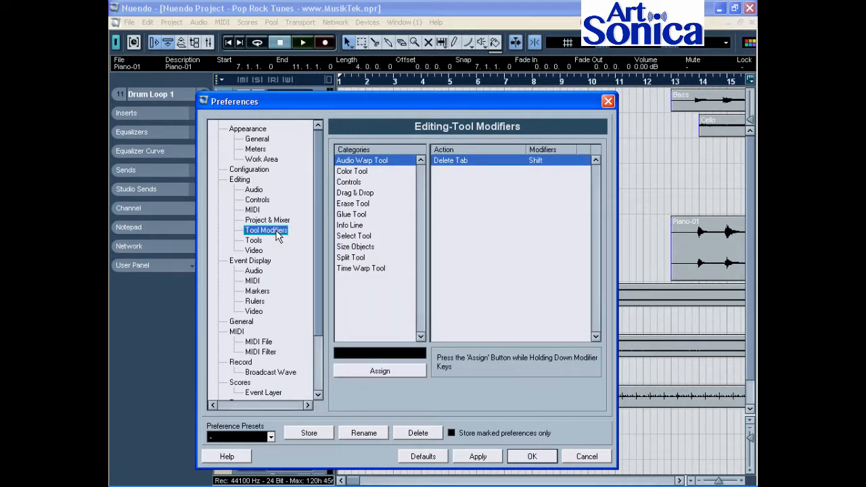
{"action": "left_click", "coordinate": [356, 193]}
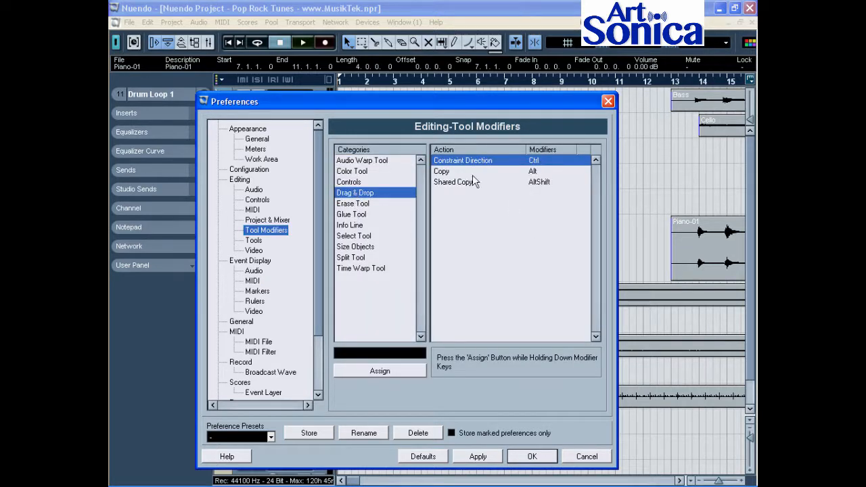
{"action": "left_click", "coordinate": [441, 171]}
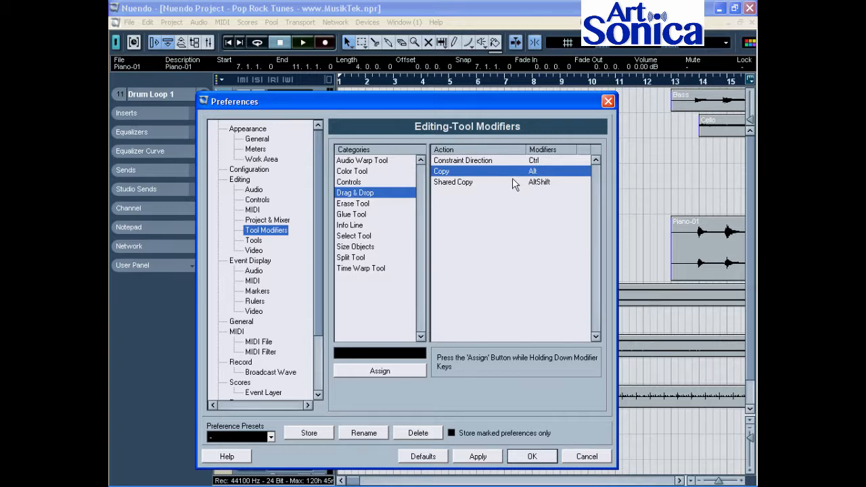
{"action": "left_click", "coordinate": [395, 371], "text": "ctrl"}
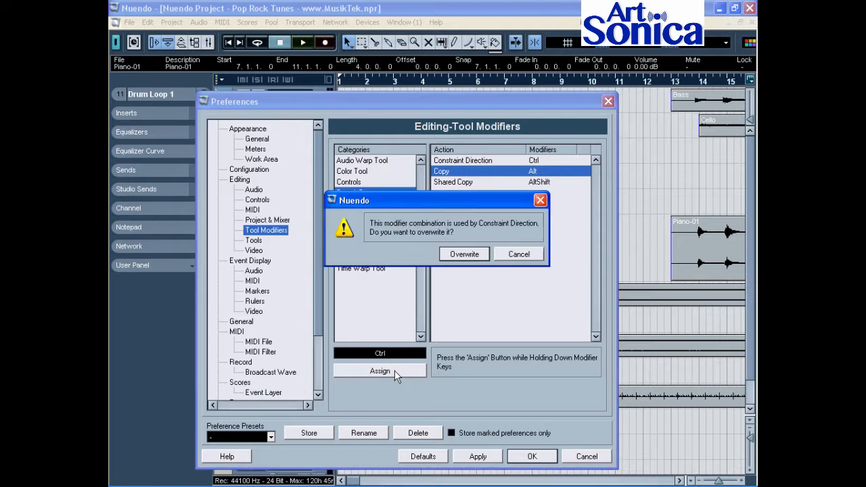
{"action": "left_click", "coordinate": [464, 254]}
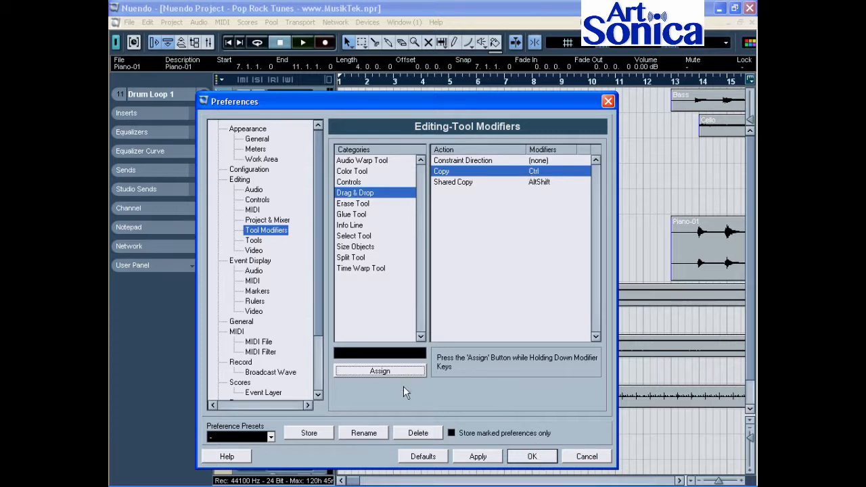
- Load the Default preference preset and accept the Preferences dialog
{"action": "left_click", "coordinate": [271, 438]}
{"action": "left_click", "coordinate": [243, 425]}
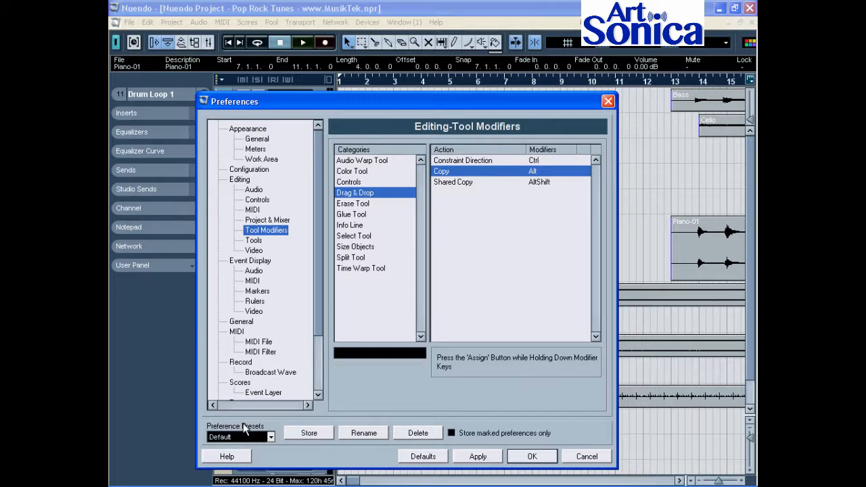
{"action": "left_click", "coordinate": [532, 456]}
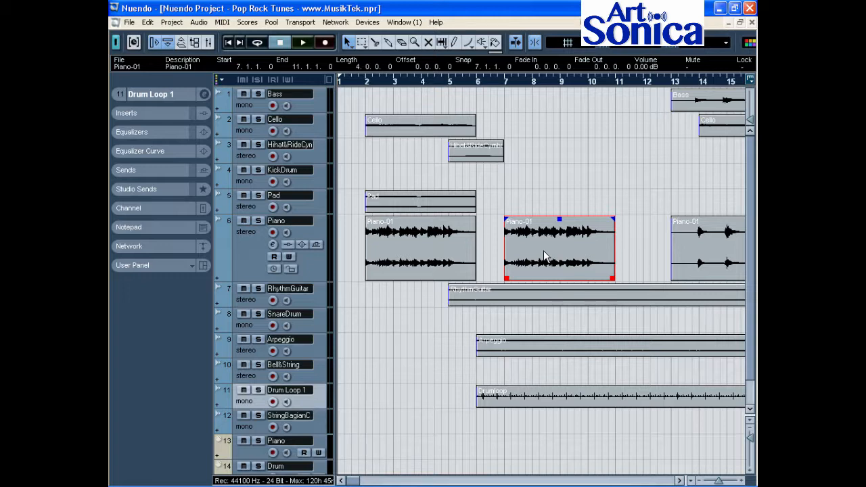
- Delete the copied Piano event at bar 7 and select the original Piano event at bar 2
{"action": "key", "text": "Delete"}
{"action": "left_click", "coordinate": [390, 241]}
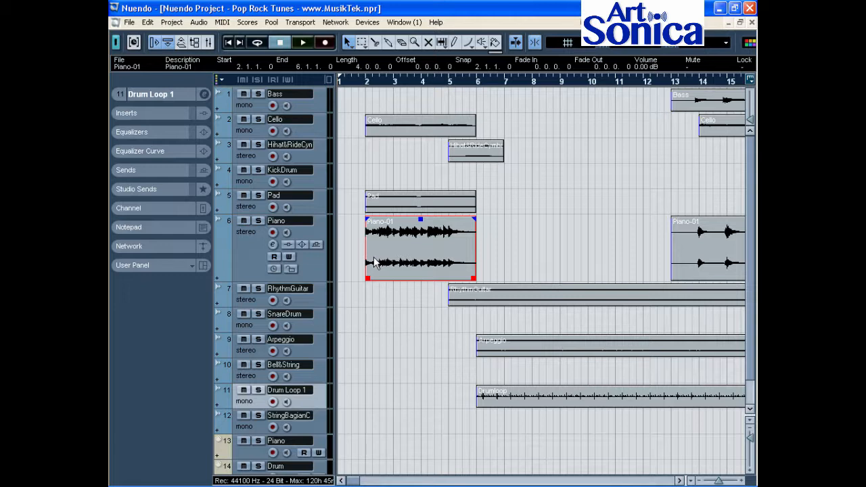
- Solo the audio Piano track, play it from bar 2, stop playback and return the project cursor to bar 2
{"action": "left_click", "coordinate": [369, 81]}
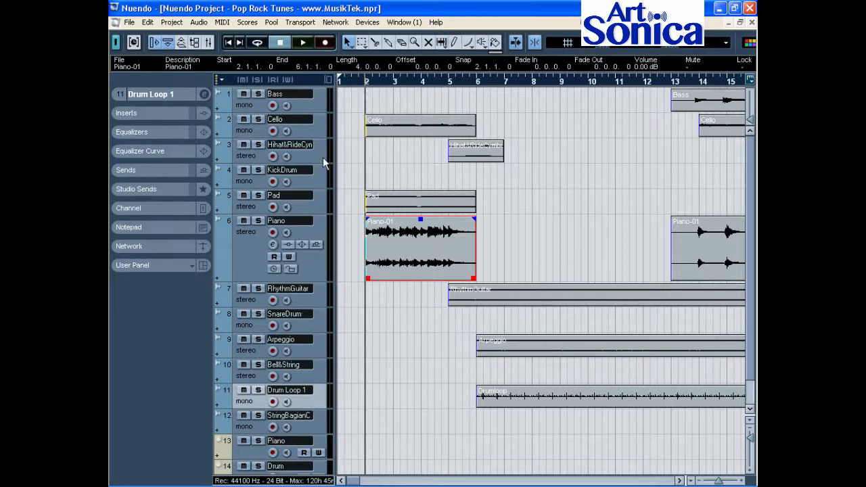
{"action": "left_click", "coordinate": [258, 221]}
{"action": "left_click", "coordinate": [306, 43]}
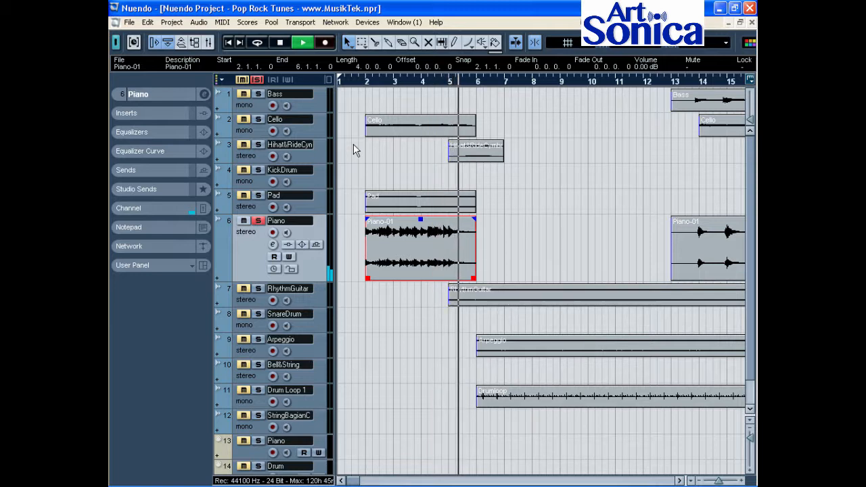
{"action": "left_click", "coordinate": [281, 43]}
{"action": "left_click", "coordinate": [369, 82]}
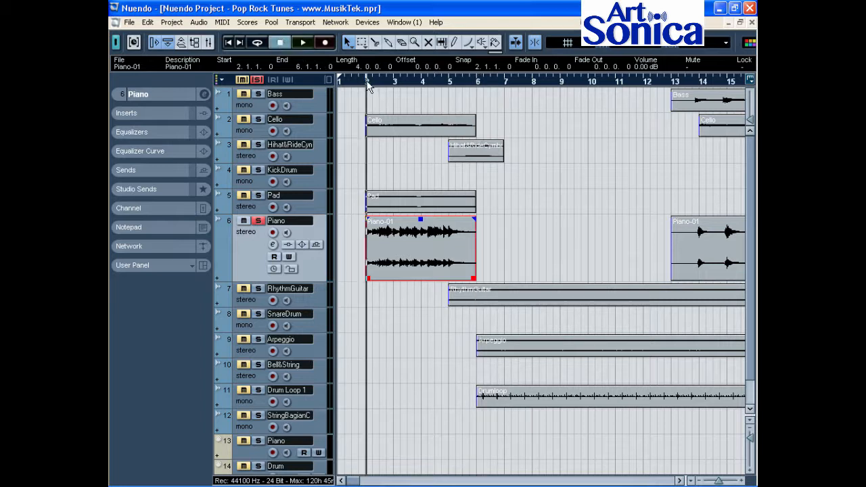
- Trim the first Piano event to start at bar 3 and end at bar 5, and play back the result
{"action": "left_click_drag", "start_coordinate": [370, 278], "coordinate": [395, 278]}
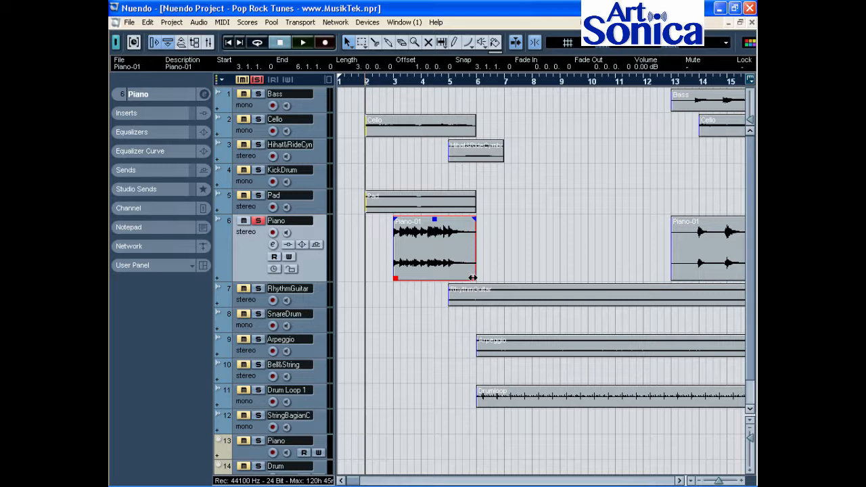
{"action": "left_click_drag", "start_coordinate": [475, 277], "coordinate": [449, 278]}
{"action": "left_click", "coordinate": [304, 43]}
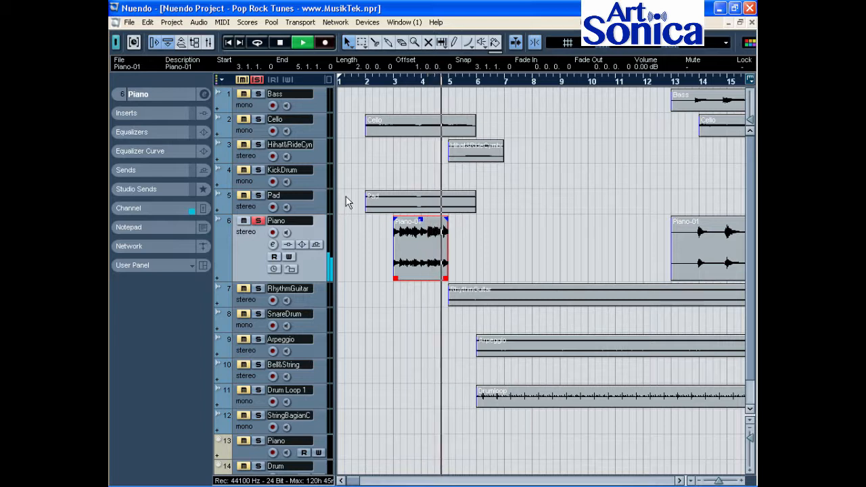
{"action": "left_click", "coordinate": [279, 42]}
- Extend the trimmed Piano event so it starts at bar 2 and ends at bar 6
{"action": "left_click_drag", "start_coordinate": [396, 277], "coordinate": [377, 278]}
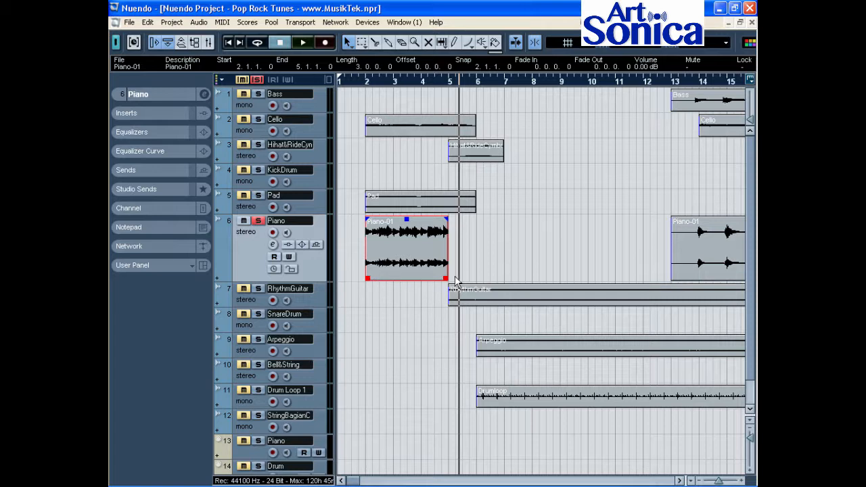
{"action": "left_click_drag", "start_coordinate": [447, 278], "coordinate": [476, 277]}
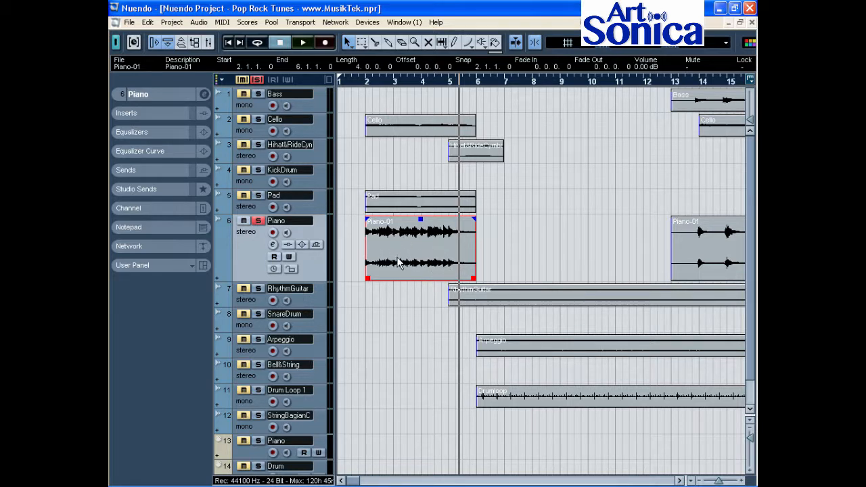
- Slip the audio content inside the Piano event at bar 2 to an offset of about 3 bars 1 beat
{"action": "left_click_drag", "start_coordinate": [474, 278], "coordinate": [378, 285]}
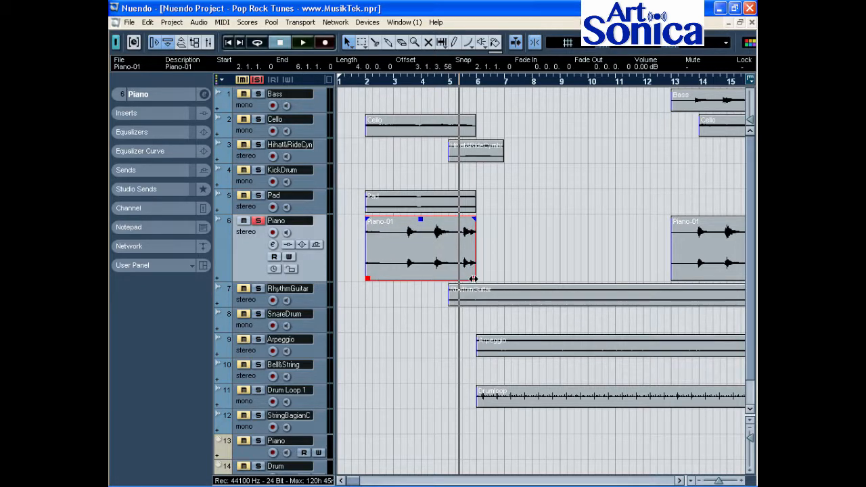
- Slip the audio content inside the Piano event at bar 2 back to a zero offset and deselect the event
{"action": "left_click_drag", "start_coordinate": [474, 278], "coordinate": [547, 278]}
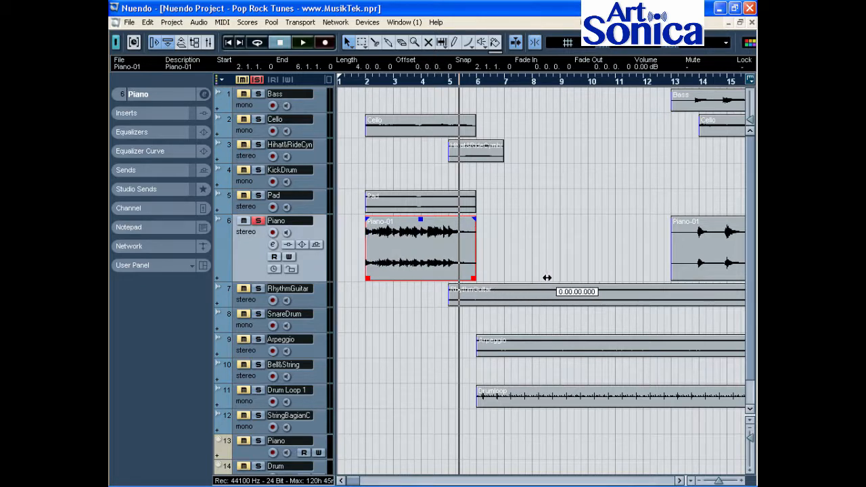
{"action": "left_click", "coordinate": [504, 268]}
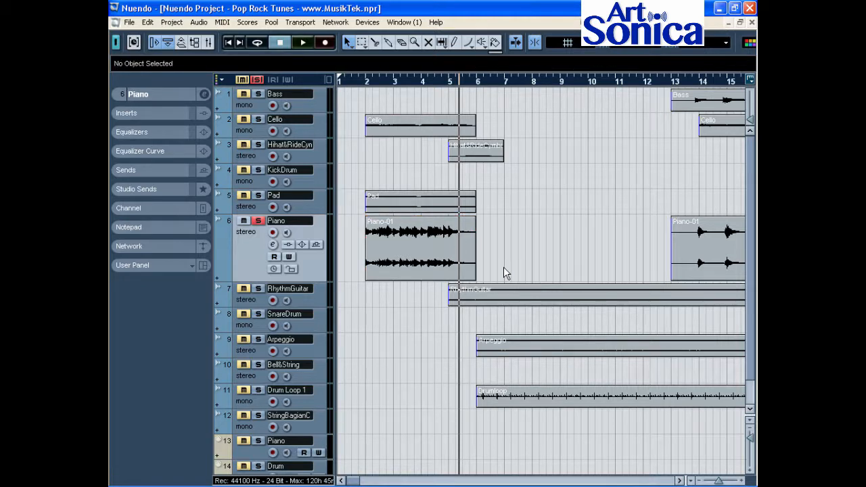
- Repeat the Hihat&RideCymbal event at bar 5 four times, filling the track up to bar 15, and undo the repeat
{"action": "left_click", "coordinate": [477, 159]}
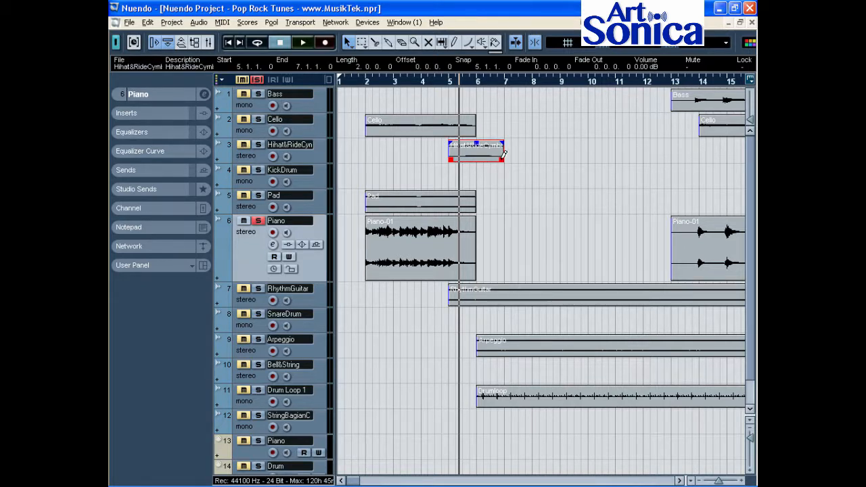
{"action": "left_click_drag", "start_coordinate": [504, 154], "coordinate": [682, 161]}
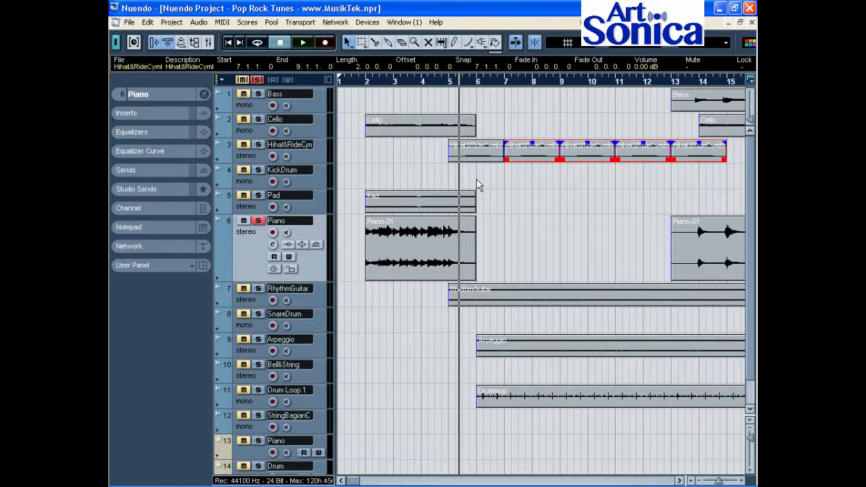
{"action": "left_click", "coordinate": [148, 22]}
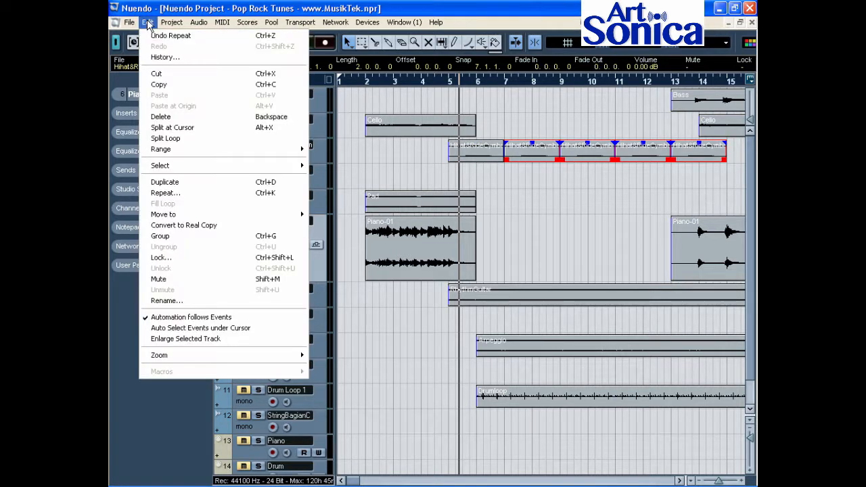
{"action": "left_click", "coordinate": [162, 33]}
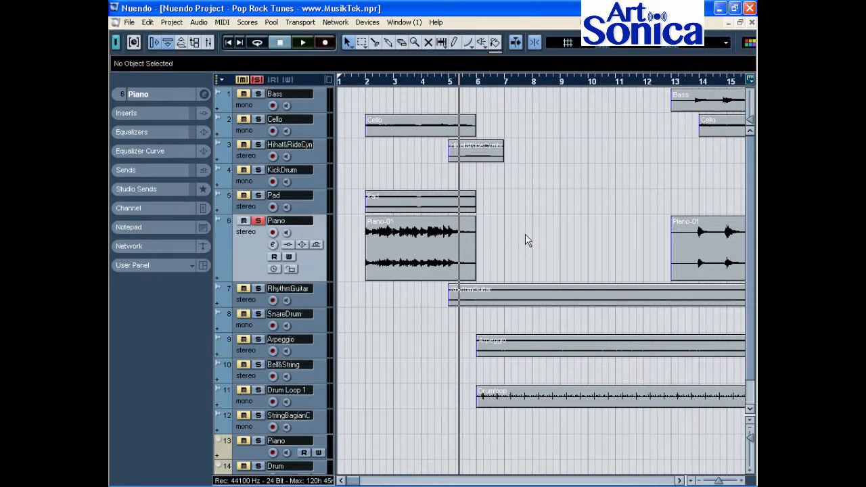
- Play the Piano event from bar 2 while lowering its volume to about -6.66 dB and raising it back to full level
{"action": "left_click", "coordinate": [364, 85]}
{"action": "left_click", "coordinate": [418, 269]}
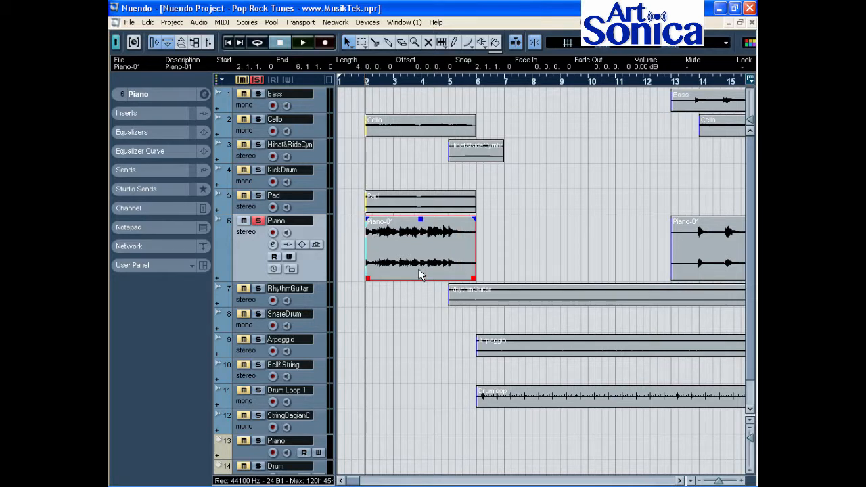
{"action": "left_click", "coordinate": [302, 43]}
{"action": "left_click_drag", "start_coordinate": [420, 220], "coordinate": [420, 252]}
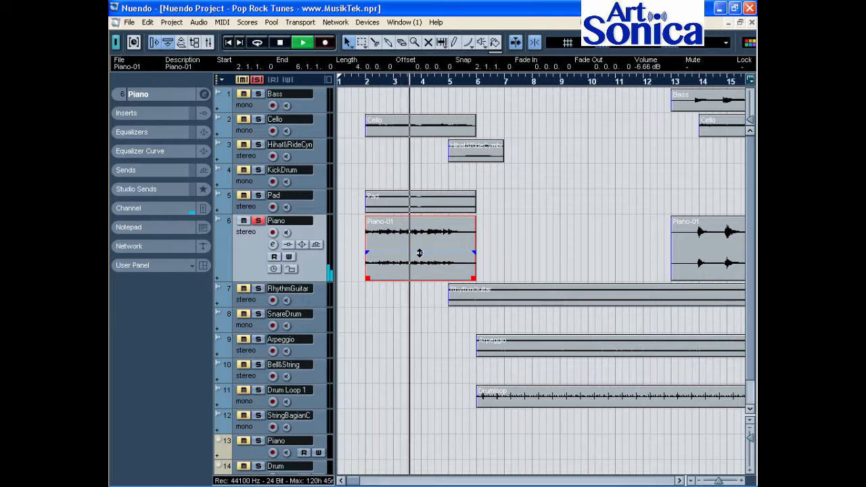
{"action": "mouse_move", "coordinate": [420, 253]}
{"action": "left_mouse_down"}
{"action": "mouse_move", "coordinate": [420, 201]}
{"action": "mouse_move", "coordinate": [421, 245]}
{"action": "left_mouse_up"}
{"action": "left_click", "coordinate": [280, 42]}
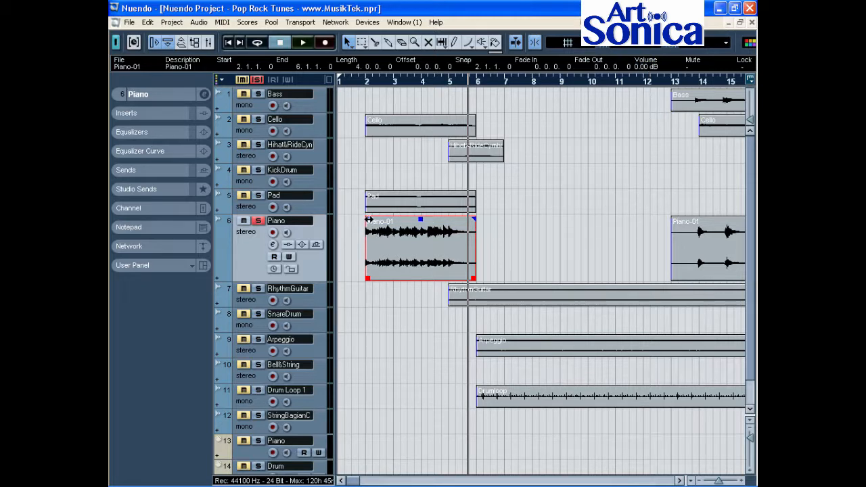
- Add a fade-in of about 0.3.3.39 to the Piano event at bar 2 and play it back from its start
{"action": "left_click_drag", "start_coordinate": [367, 218], "coordinate": [393, 220]}
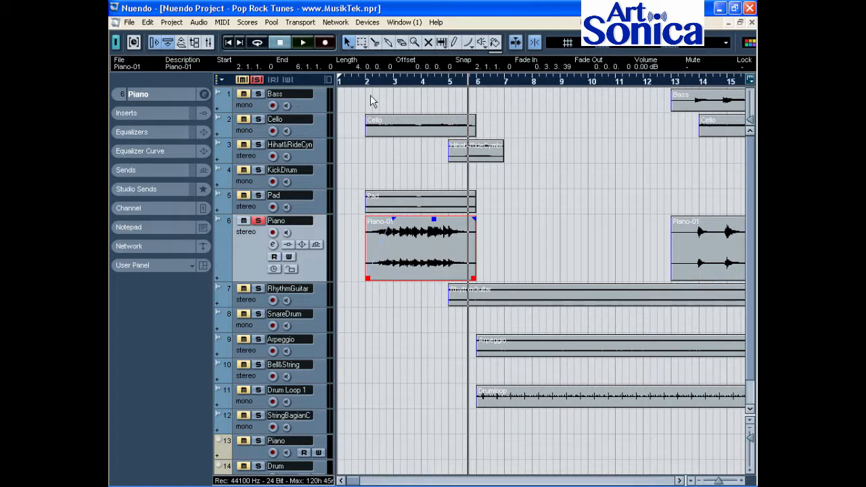
{"action": "left_click", "coordinate": [367, 82]}
{"action": "left_click", "coordinate": [303, 43]}
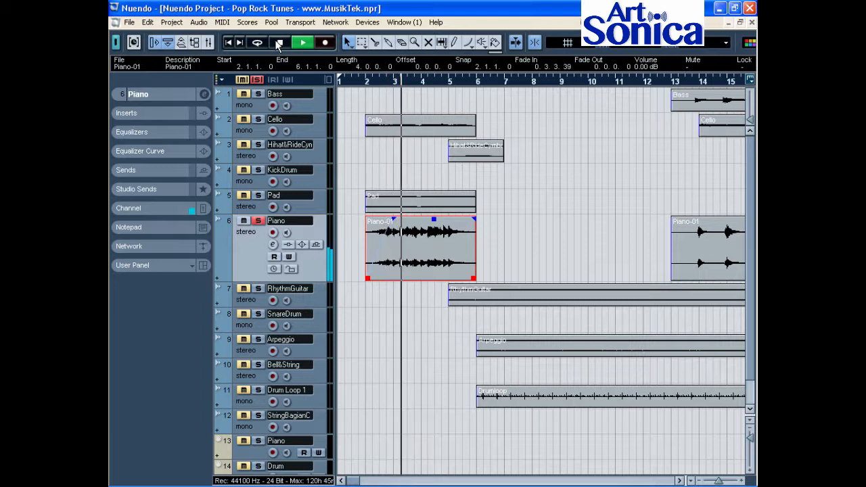
{"action": "left_click", "coordinate": [280, 42]}
- Shorten the Piano event to end at bar 5, add a fade-out of about 0.3.1.60, and play it from bar 2
{"action": "left_click_drag", "start_coordinate": [471, 276], "coordinate": [446, 277]}
{"action": "left_click_drag", "start_coordinate": [446, 221], "coordinate": [423, 222]}
{"action": "left_click", "coordinate": [365, 84]}
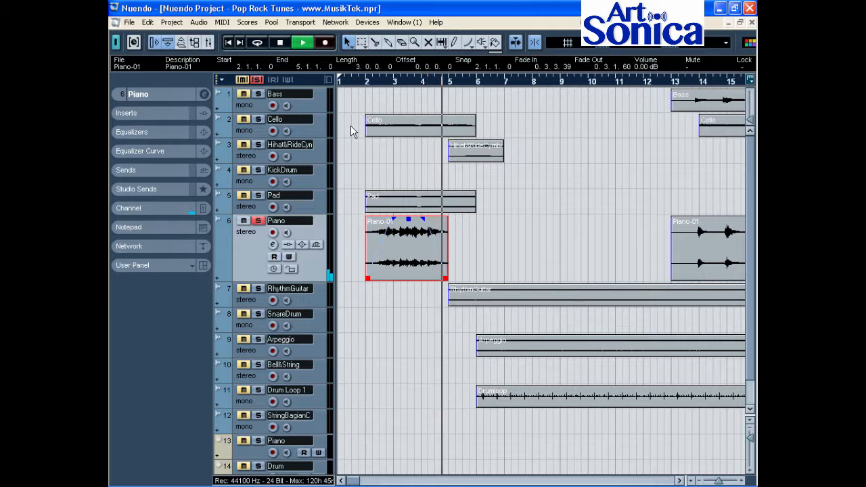
{"action": "left_click", "coordinate": [281, 42]}
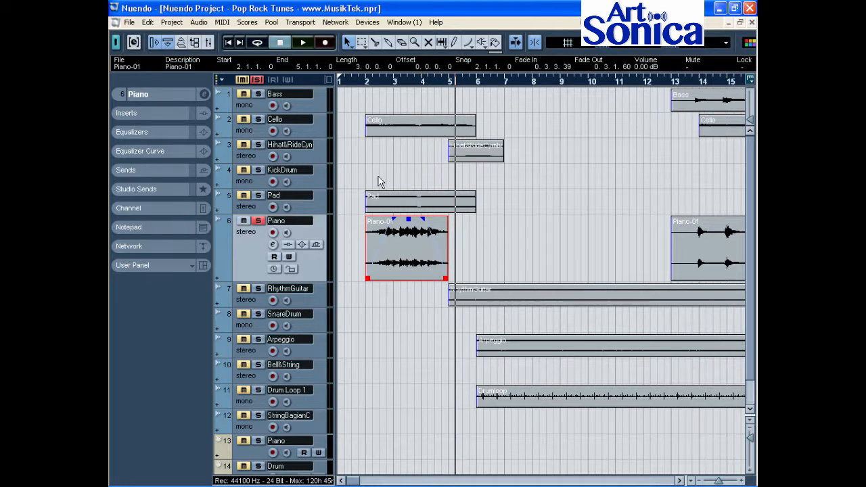
- Extend the Piano event to end at bar 6 and remove its fade-in and fade-out
{"action": "left_click_drag", "start_coordinate": [446, 280], "coordinate": [476, 279]}
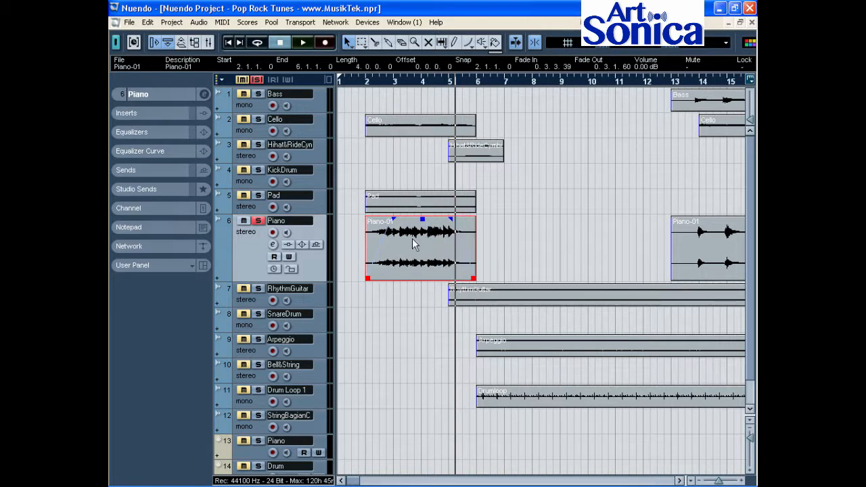
{"action": "left_click_drag", "start_coordinate": [393, 219], "coordinate": [358, 222]}
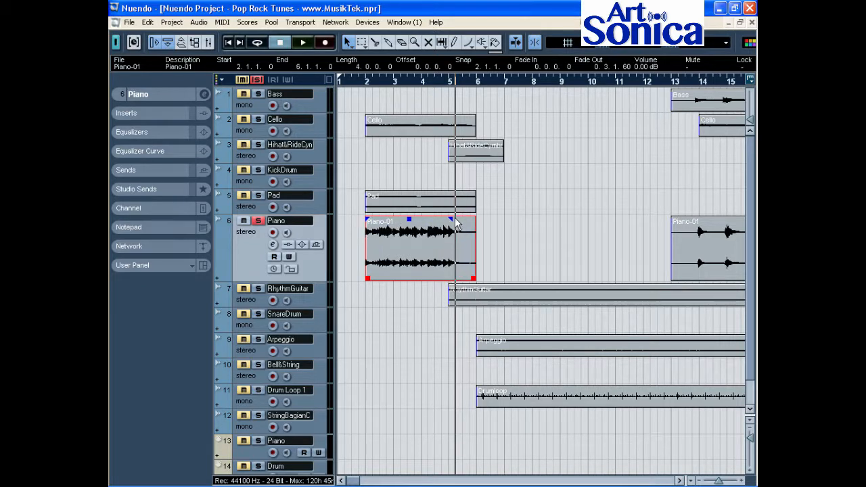
{"action": "left_click_drag", "start_coordinate": [452, 219], "coordinate": [487, 219]}
{"action": "left_click", "coordinate": [508, 243]}
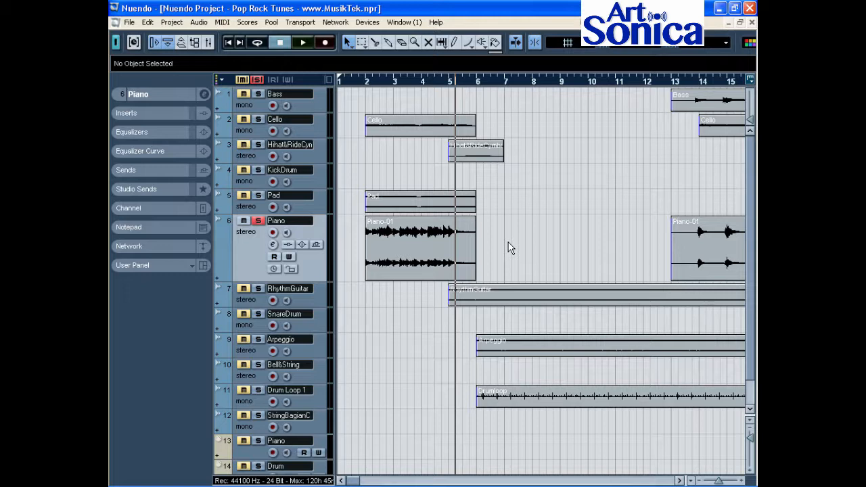
- Using Sizing Moves Contents, resize the first Piano event to start at bar 4 and play it back from there
{"action": "left_click", "coordinate": [349, 46]}
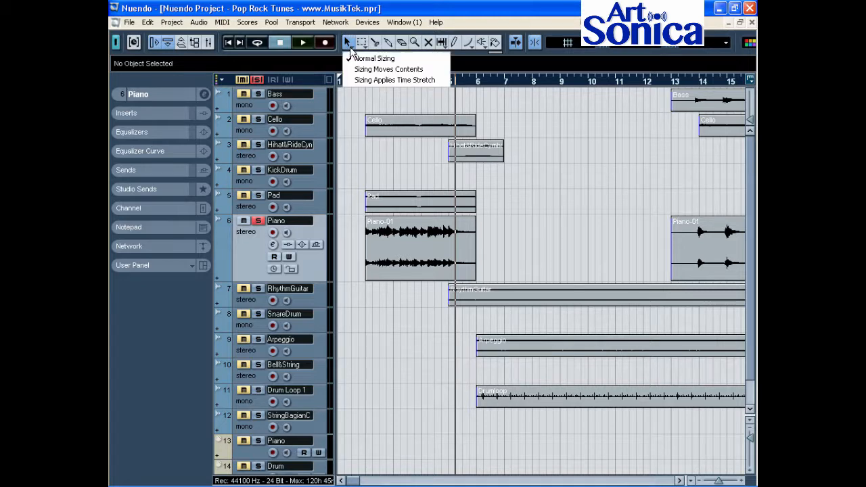
{"action": "left_click", "coordinate": [394, 71]}
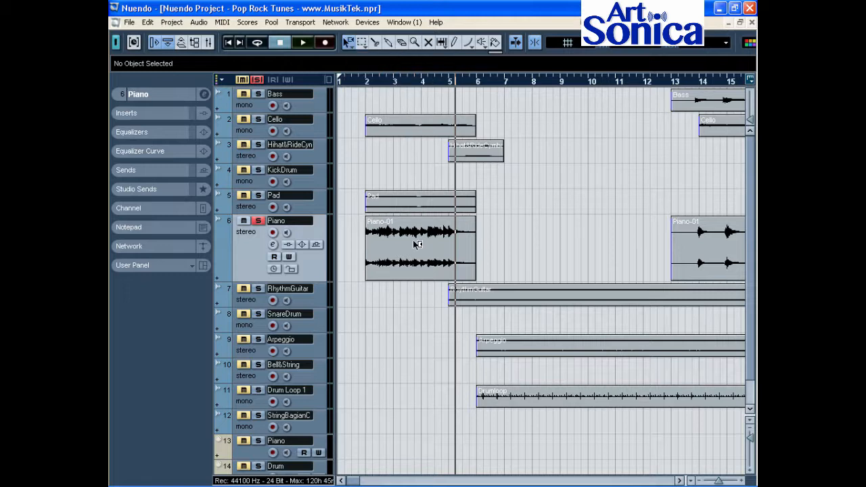
{"action": "left_click", "coordinate": [383, 262]}
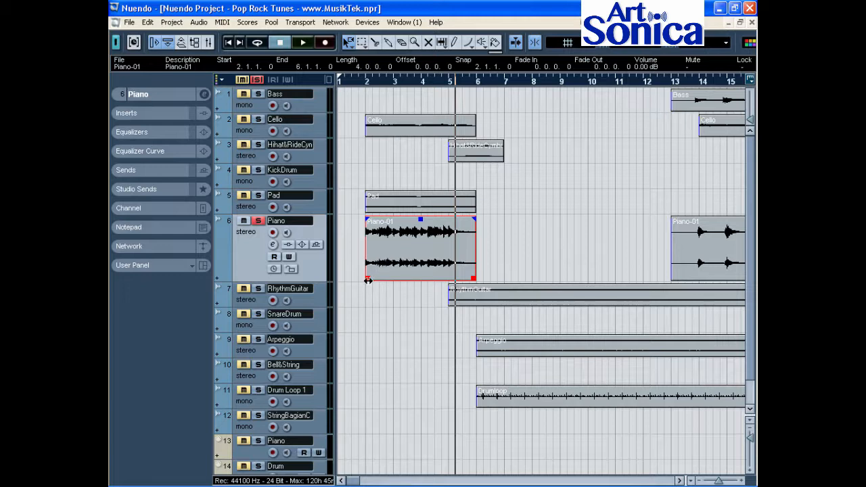
{"action": "left_click_drag", "start_coordinate": [368, 280], "coordinate": [423, 278]}
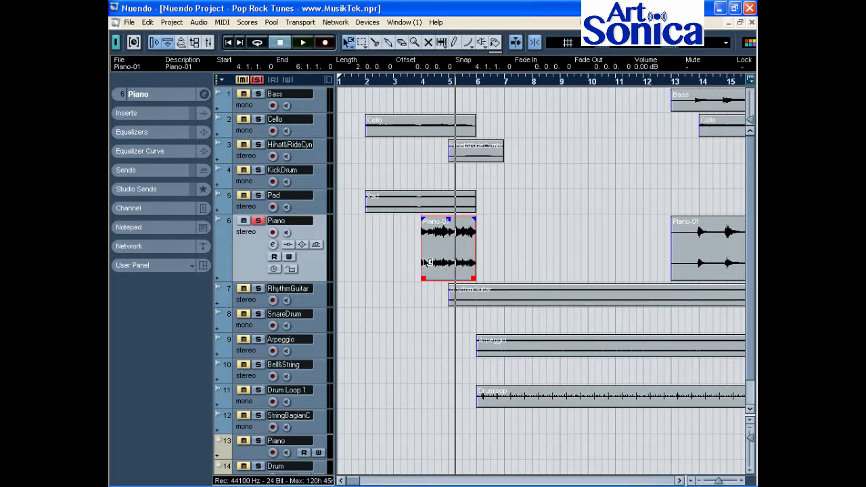
{"action": "left_click", "coordinate": [424, 81]}
{"action": "left_click", "coordinate": [303, 43]}
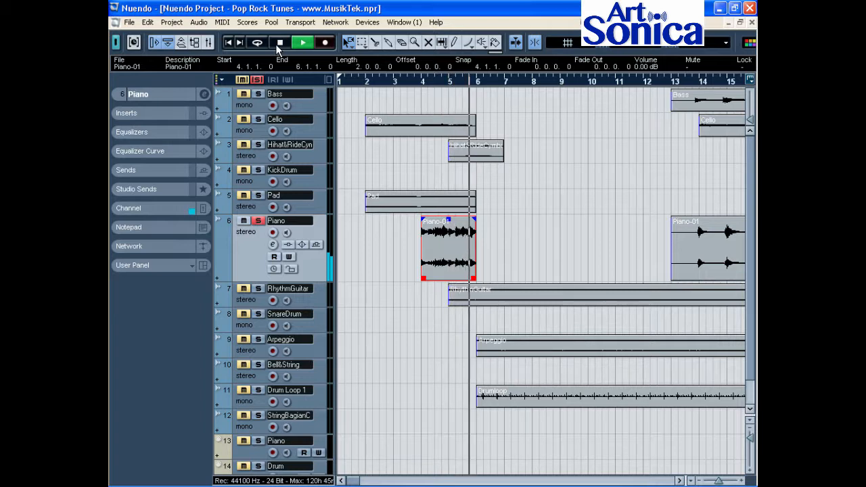
{"action": "left_click", "coordinate": [276, 44]}
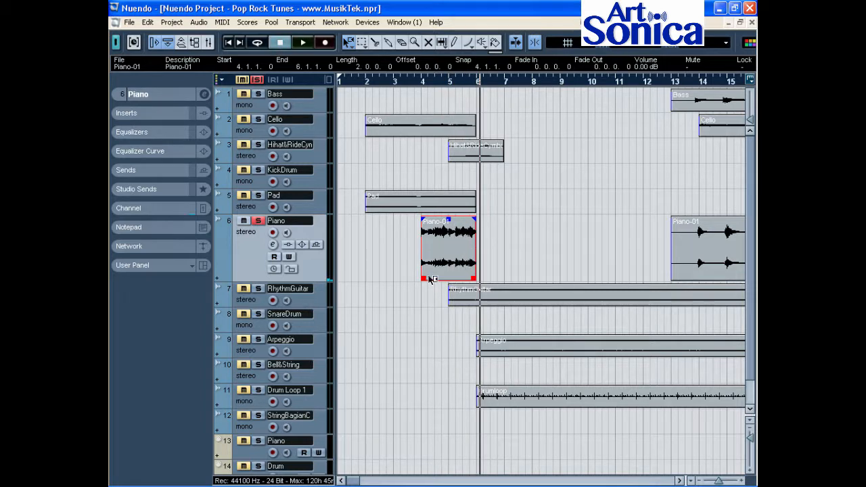
- Resize the Piano event to start at bar 2 and end at bar 4 with its contents moving, and play it from bar 2
{"action": "left_click_drag", "start_coordinate": [425, 279], "coordinate": [377, 281]}
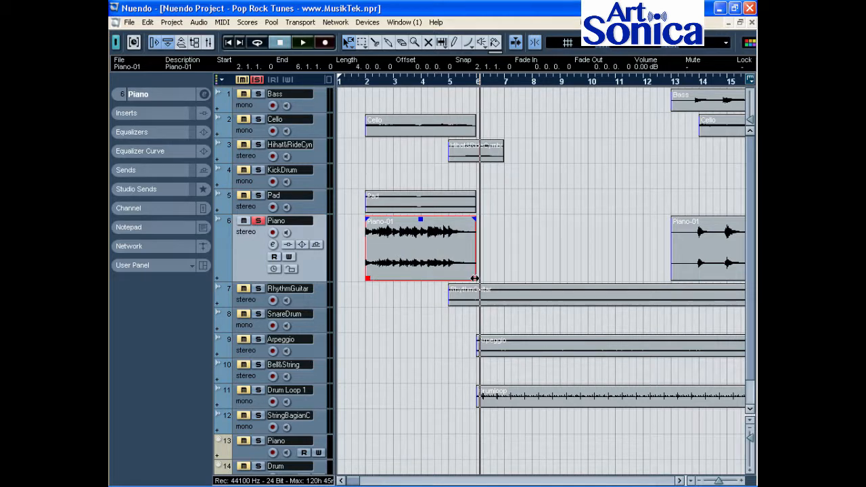
{"action": "left_click_drag", "start_coordinate": [475, 278], "coordinate": [426, 277]}
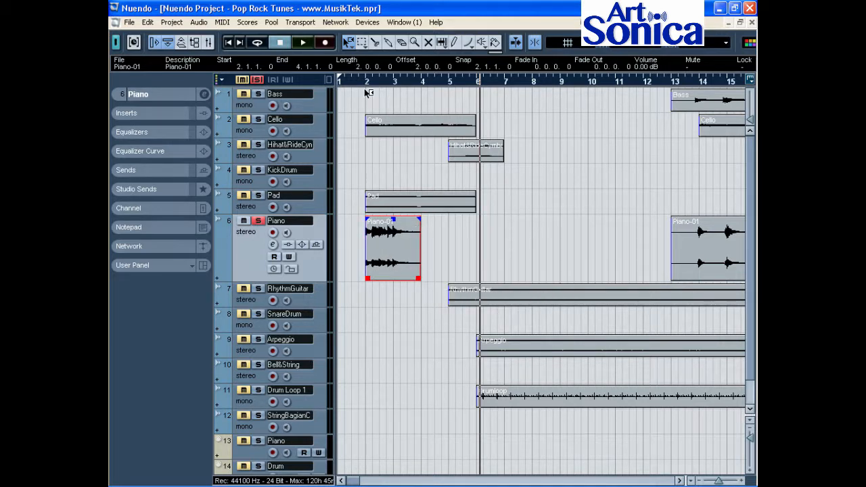
{"action": "left_click", "coordinate": [365, 82]}
{"action": "left_click", "coordinate": [302, 44]}
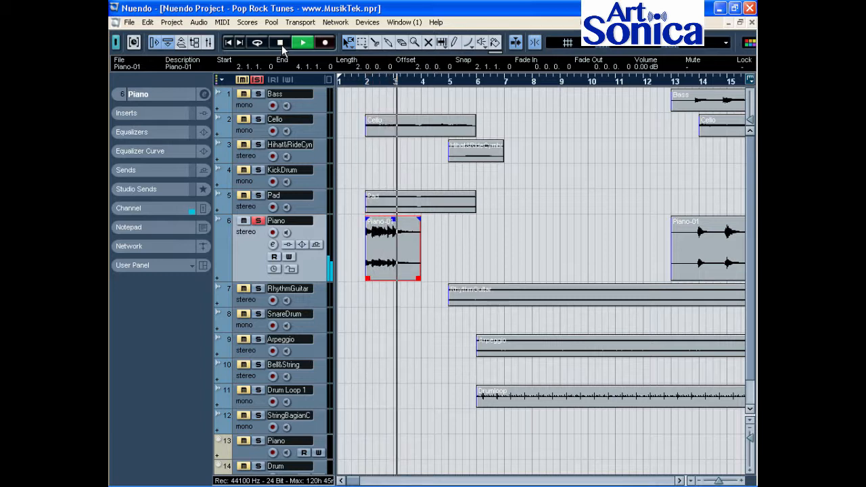
{"action": "left_click", "coordinate": [281, 43]}
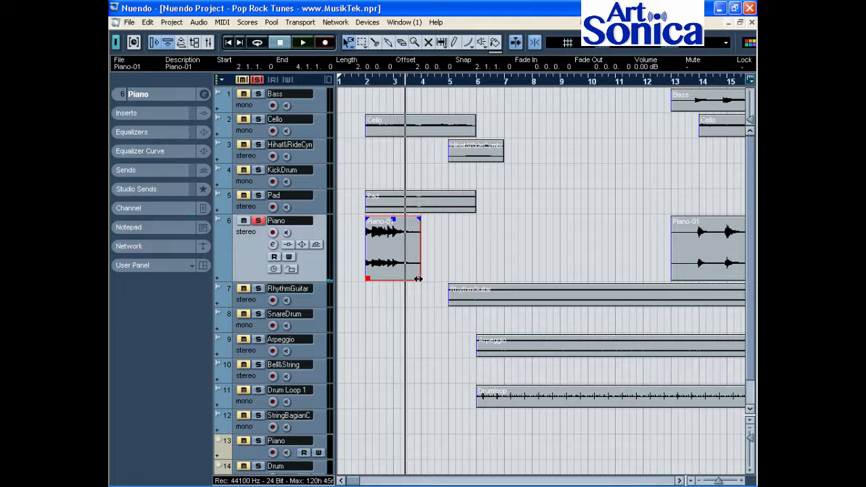
- Extend the Piano event's end to bar 6 and switch Object Selection to Sizing Applies Time Stretch
{"action": "left_click_drag", "start_coordinate": [418, 278], "coordinate": [473, 278]}
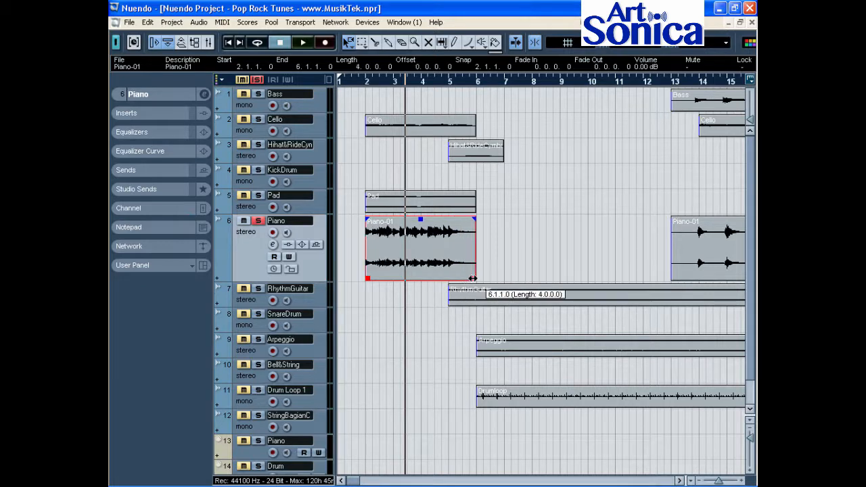
{"action": "left_click", "coordinate": [508, 262]}
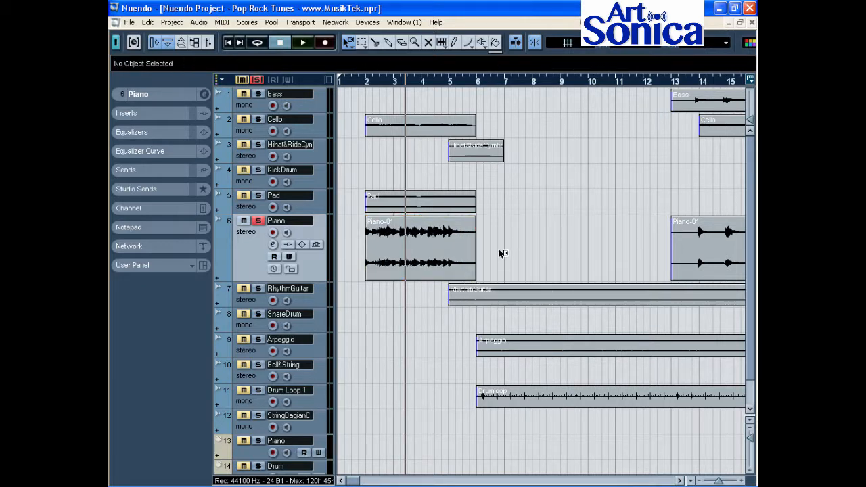
{"action": "left_click", "coordinate": [346, 43]}
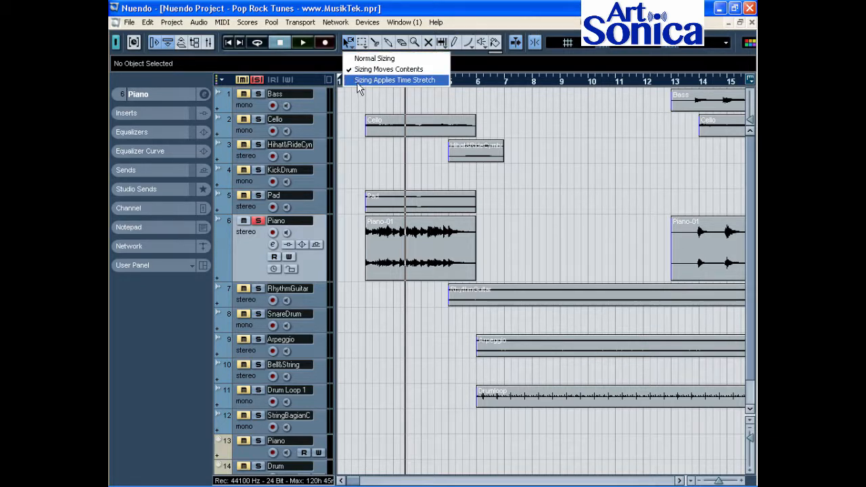
{"action": "left_click", "coordinate": [413, 80]}
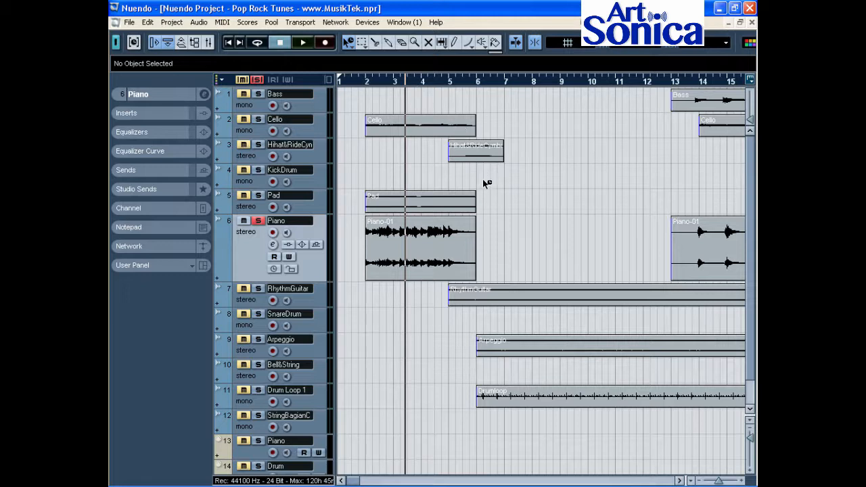
- Unsolo the Piano track, solo Drum Loop 1 instead, and play its event from bar 22
{"action": "left_click", "coordinate": [258, 222]}
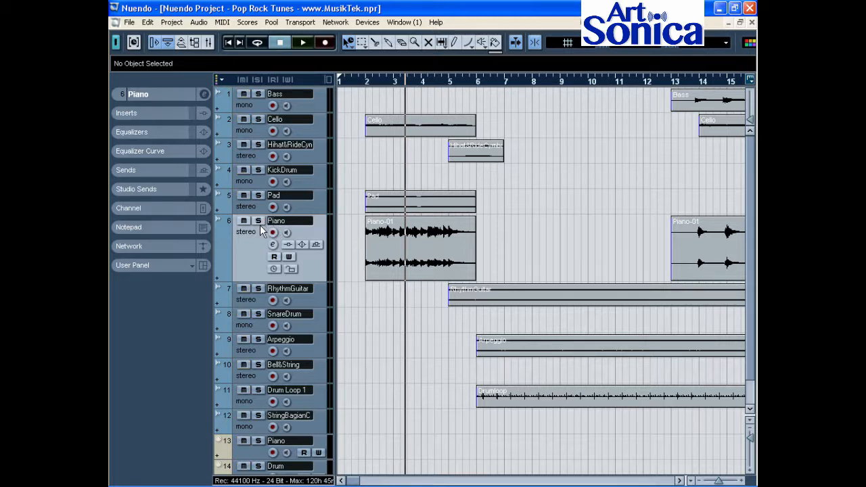
{"action": "left_click_drag", "start_coordinate": [354, 481], "coordinate": [371, 481]}
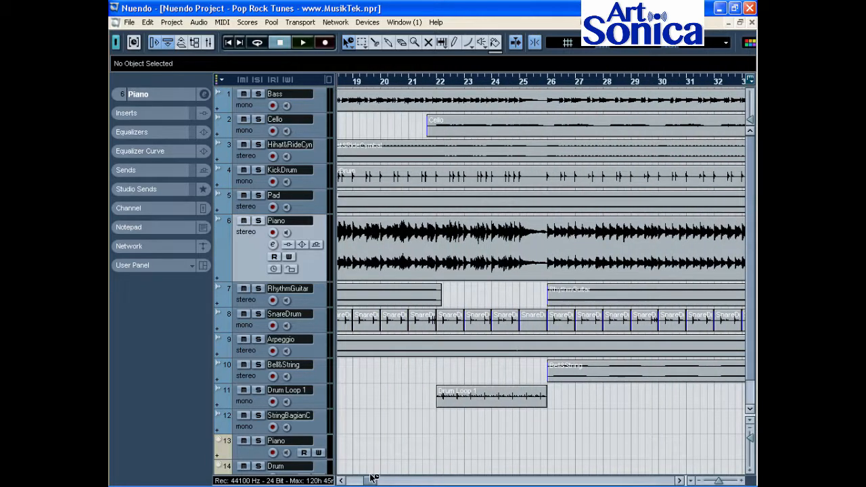
{"action": "left_click", "coordinate": [436, 81]}
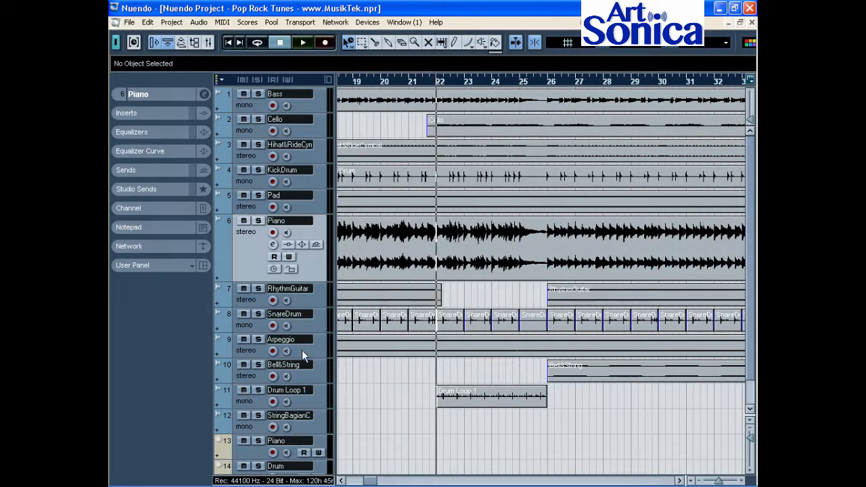
{"action": "left_click", "coordinate": [259, 389]}
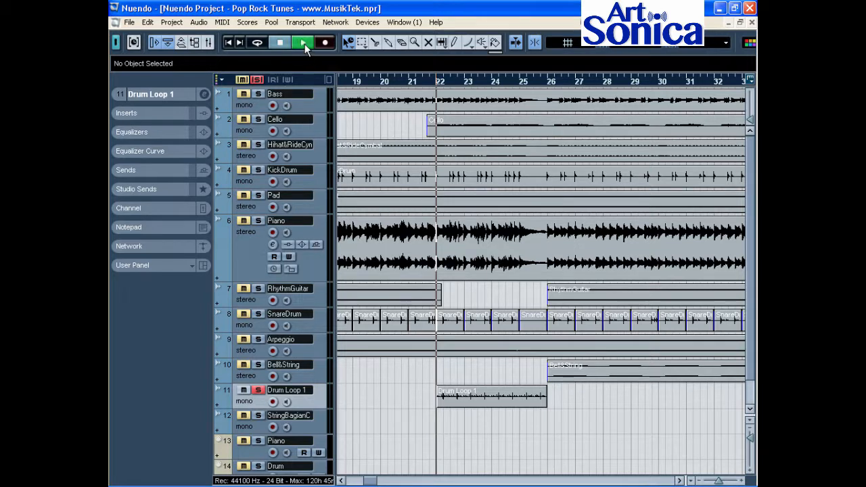
{"action": "left_click", "coordinate": [304, 44]}
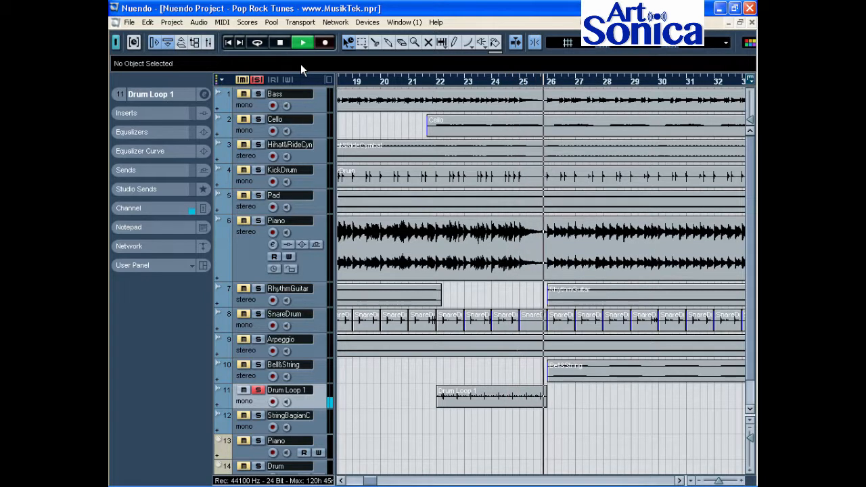
- Time-stretch the Drum Loop 1 event to end at bar 25 and play it from bar 22
{"action": "key", "text": "space"}
{"action": "left_click_drag", "start_coordinate": [545, 405], "coordinate": [525, 410]}
{"action": "left_click", "coordinate": [436, 87]}
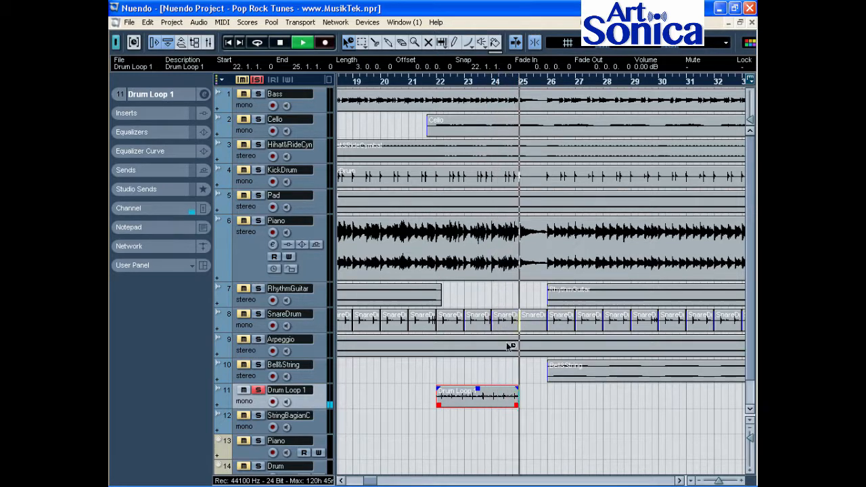
{"action": "key", "text": "space"}
- Compress the Drum Loop 1 event to end at bar 24 using time stretch, and play it from bar 22
{"action": "left_click_drag", "start_coordinate": [518, 405], "coordinate": [491, 406]}
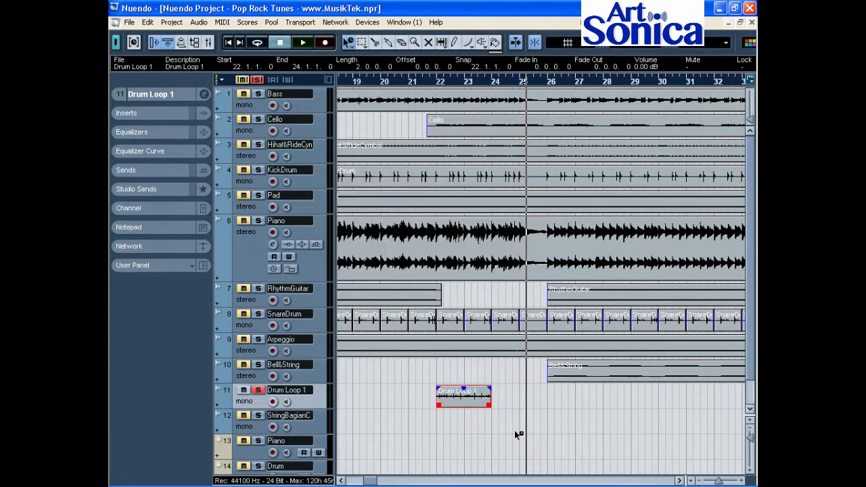
{"action": "left_click", "coordinate": [437, 85]}
{"action": "left_click", "coordinate": [304, 42]}
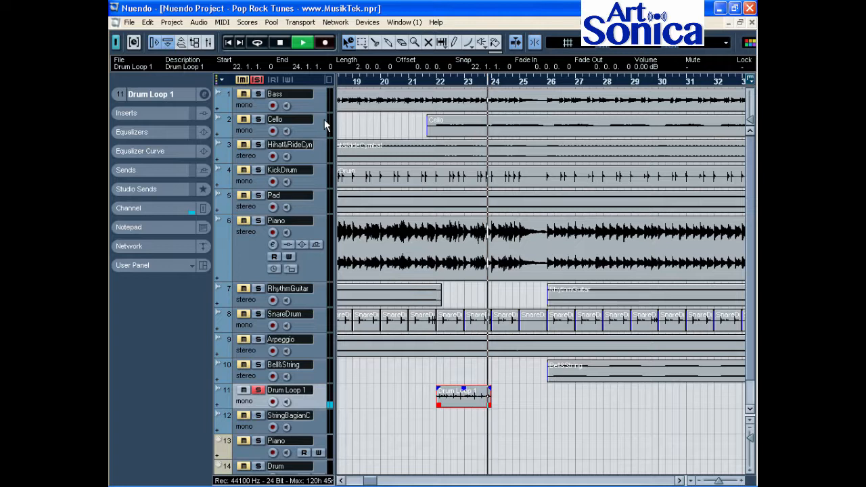
{"action": "key", "text": "space"}
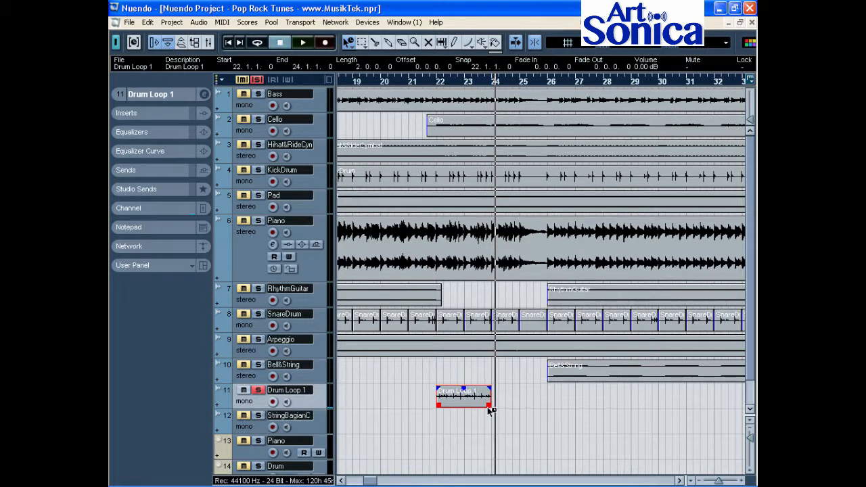
- Stretch the Drum Loop 1 event out to end at bar 26 and play it from bar 22
{"action": "left_click_drag", "start_coordinate": [488, 405], "coordinate": [541, 414]}
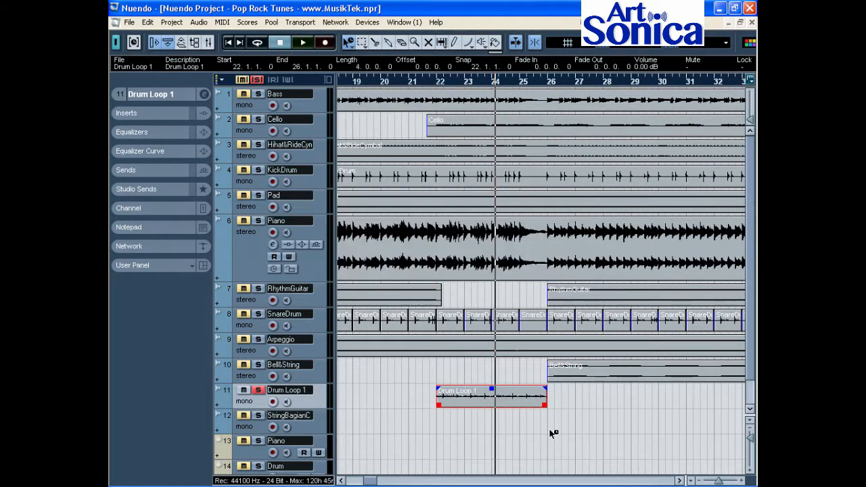
{"action": "left_click", "coordinate": [460, 83]}
{"action": "left_click", "coordinate": [437, 82]}
{"action": "left_click", "coordinate": [303, 43]}
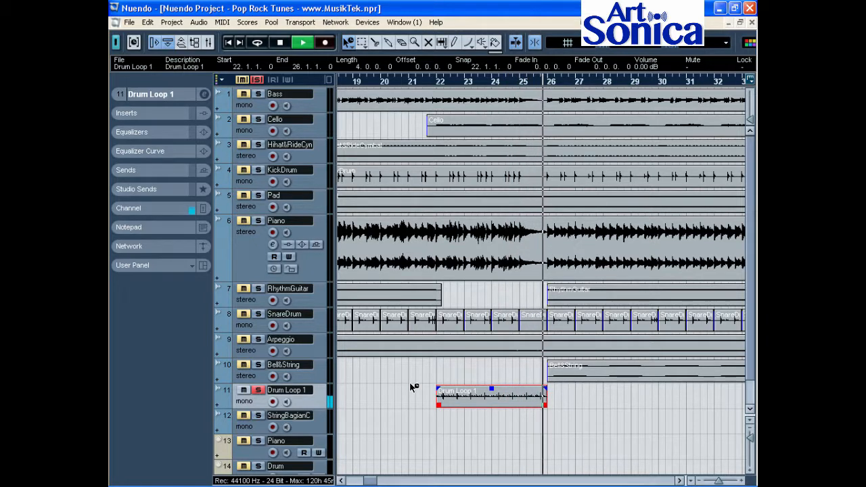
{"action": "left_click", "coordinate": [283, 43]}
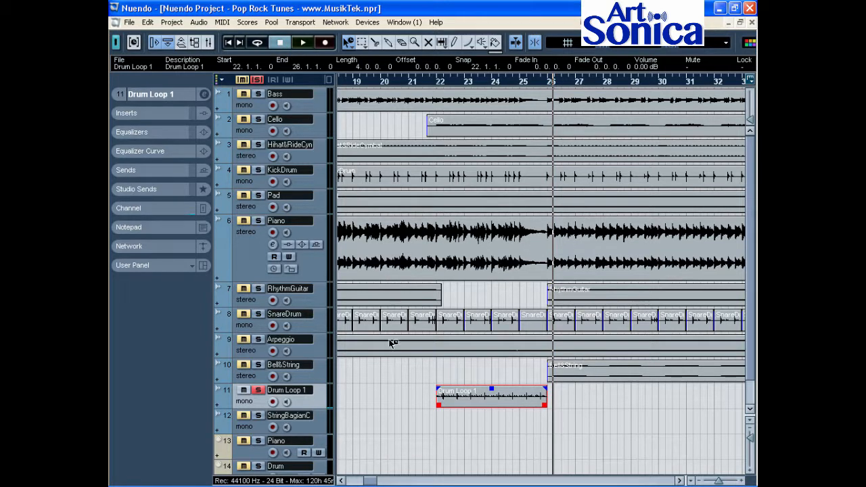
- Deactivate all track solos and select the whole Piano-01 event at bar 2 with Object Selection
{"action": "left_click", "coordinate": [260, 80]}
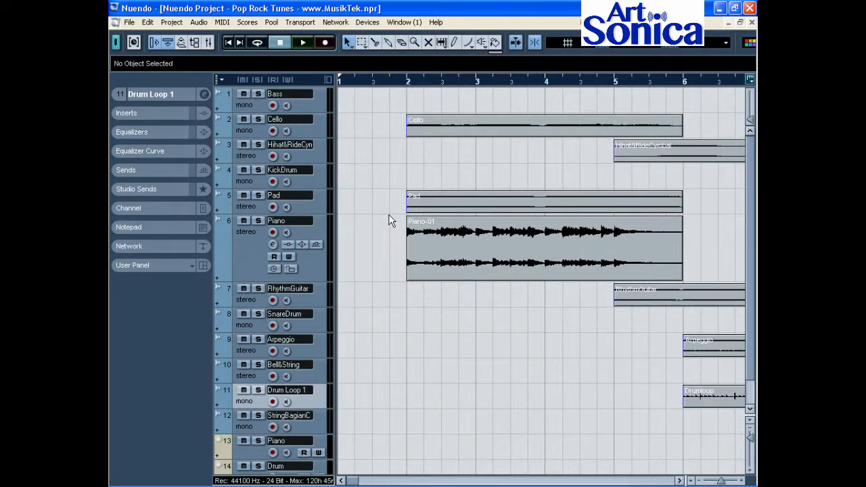
{"action": "left_click", "coordinate": [363, 43]}
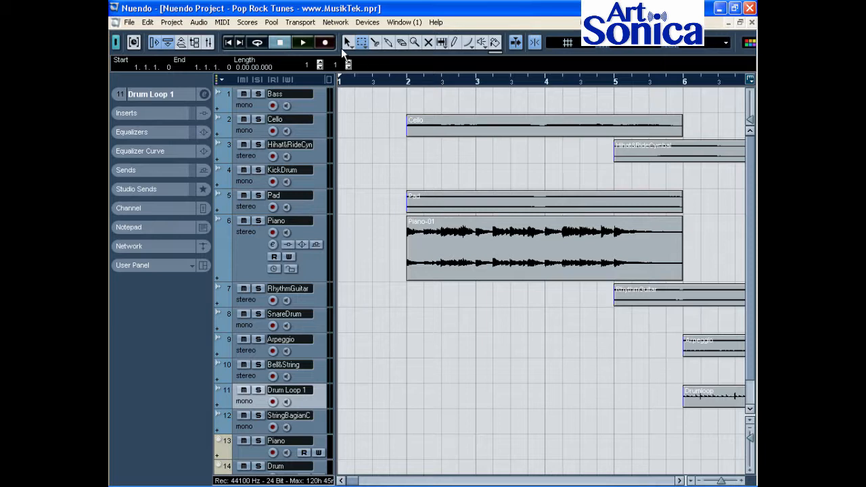
{"action": "left_click", "coordinate": [347, 43]}
{"action": "left_click", "coordinate": [454, 237]}
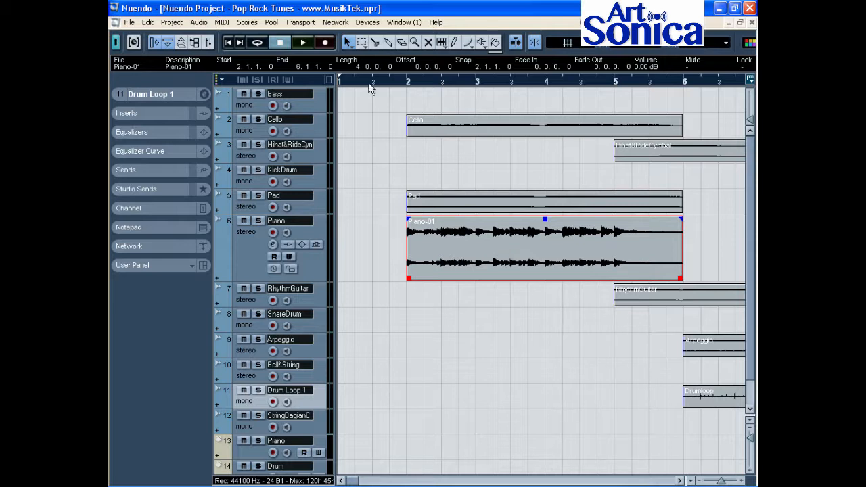
- Activate the Range Selection tool and set the snap grid to Beat
{"action": "left_click", "coordinate": [362, 42]}
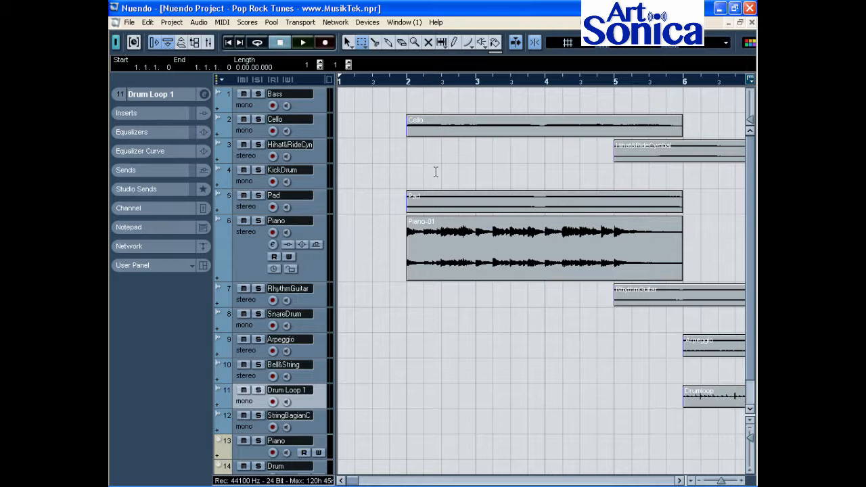
{"action": "left_click", "coordinate": [661, 43]}
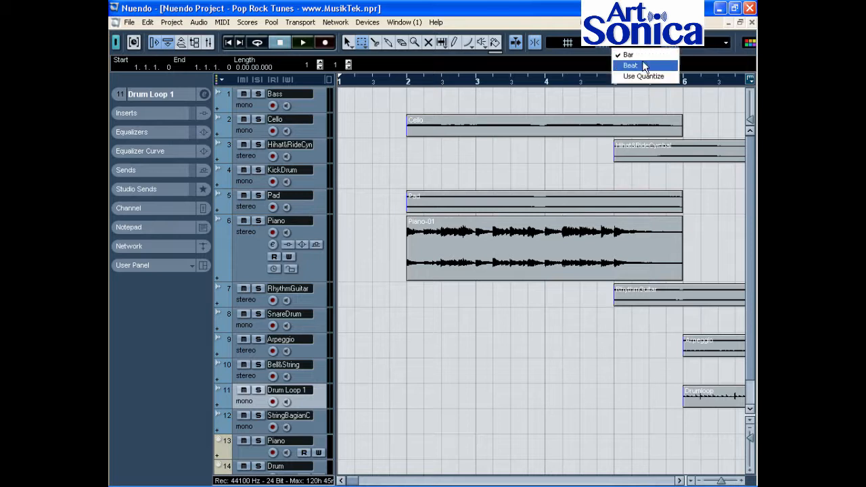
{"action": "left_click", "coordinate": [642, 61]}
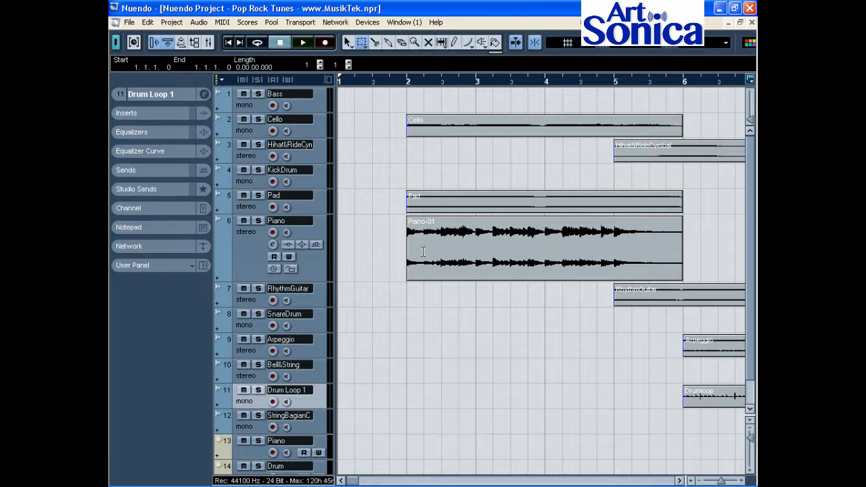
- Select ranges within the Piano-01 event in turn: 2.4.1 to 3.1.1, 4.1.1 to 4.2.1, and 4.3.1 to 5.1.1
{"action": "left_click_drag", "start_coordinate": [423, 251], "coordinate": [477, 251]}
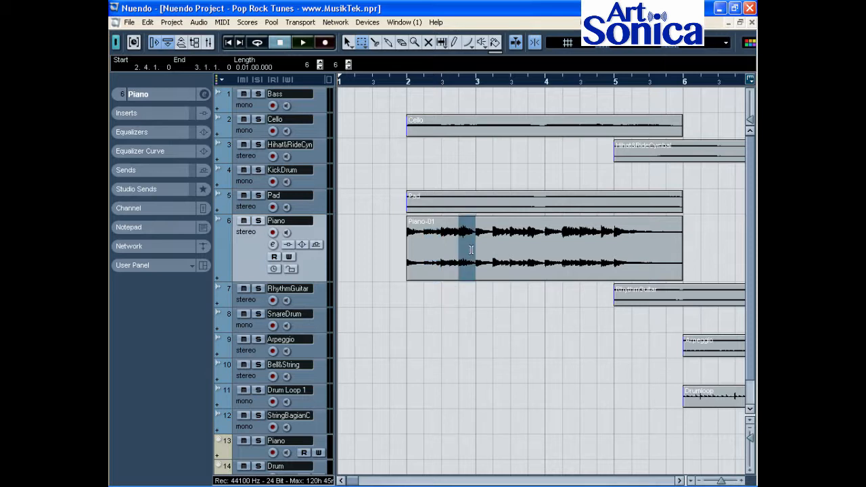
{"action": "left_click_drag", "start_coordinate": [543, 249], "coordinate": [560, 251]}
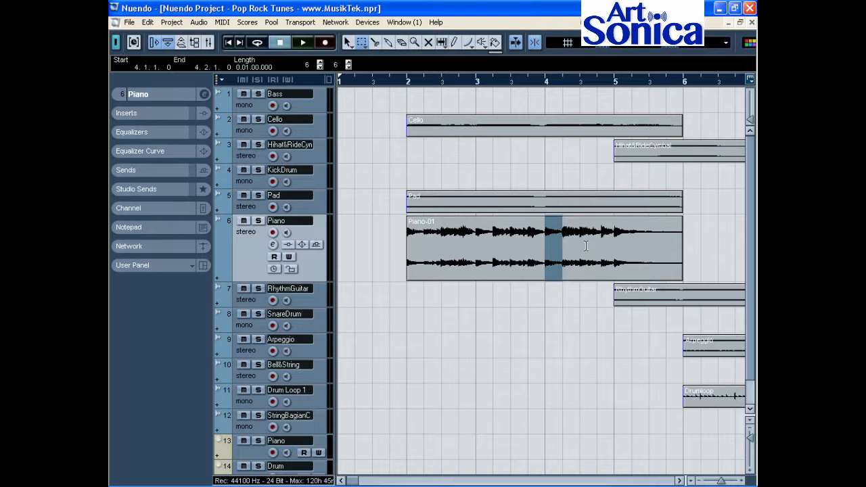
{"action": "left_click_drag", "start_coordinate": [583, 251], "coordinate": [611, 256]}
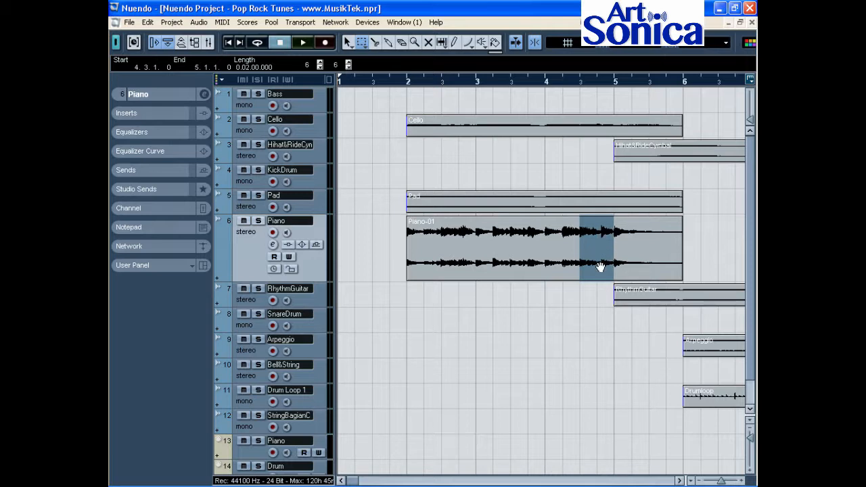
{"action": "scroll", "coordinate": [491, 308], "scroll_direction": "right", "scroll_amount": 2}
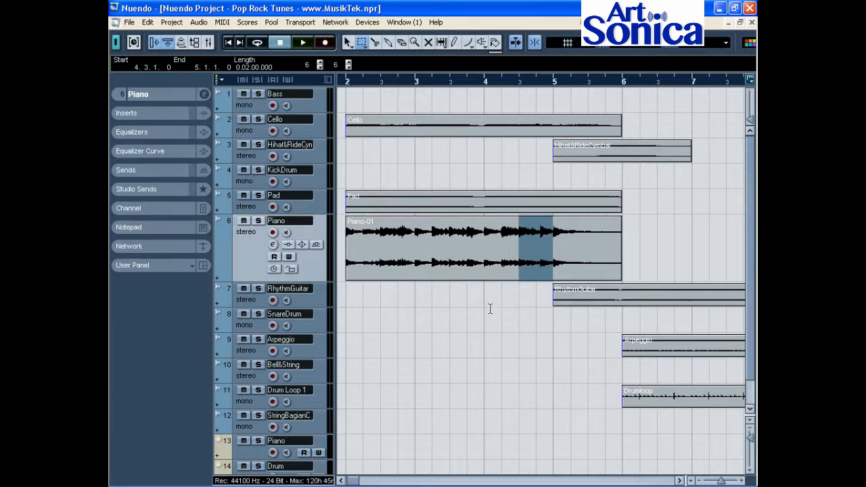
- Split the Piano-01 event at bar 3 and undo the split
{"action": "left_click", "coordinate": [376, 44]}
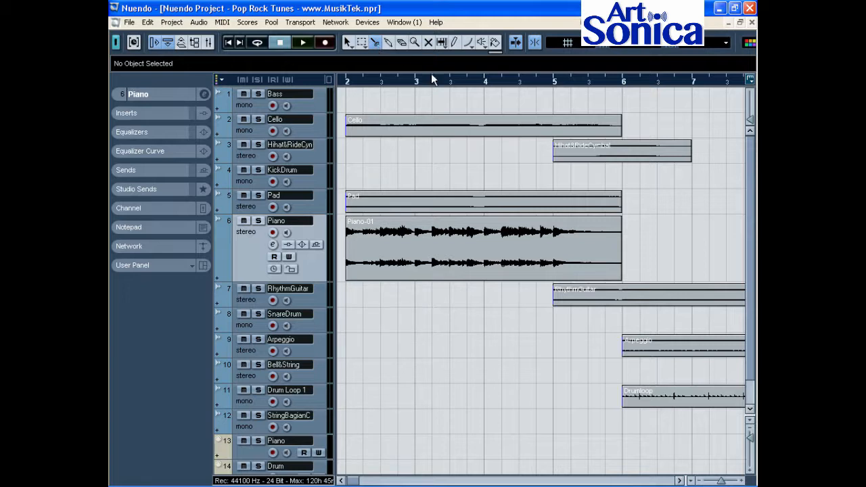
{"action": "left_click", "coordinate": [415, 251]}
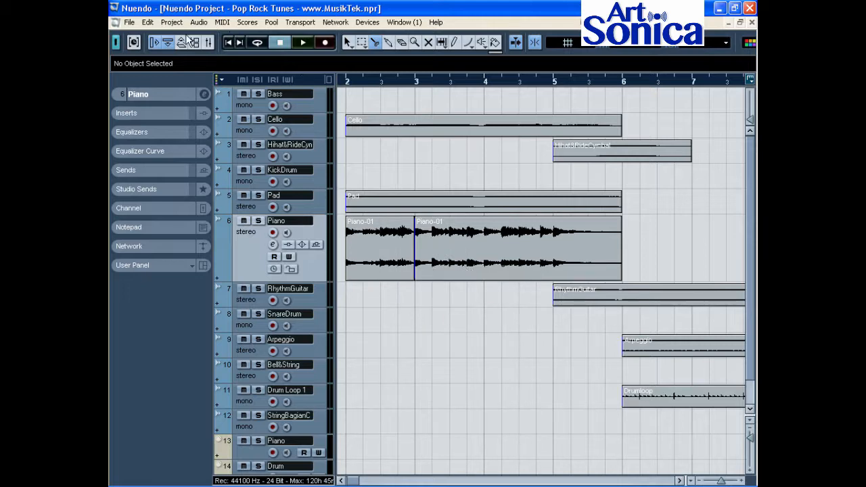
{"action": "left_click", "coordinate": [171, 21]}
{"action": "left_click", "coordinate": [148, 22]}
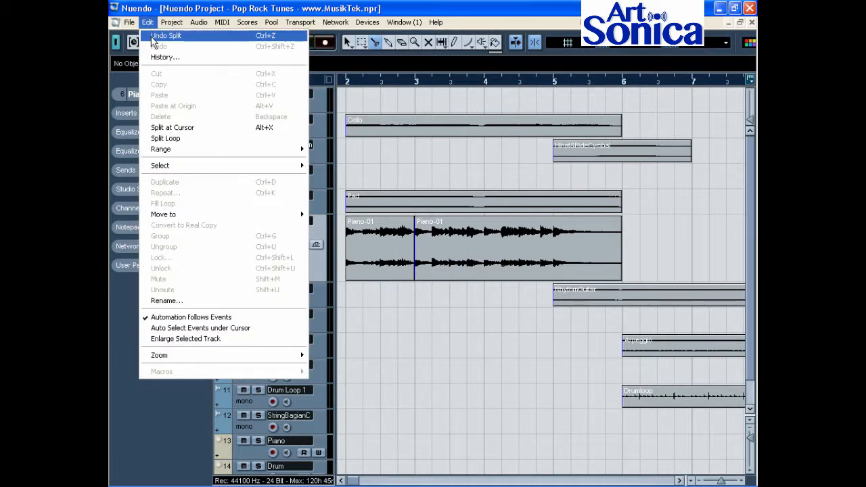
{"action": "left_click", "coordinate": [152, 37]}
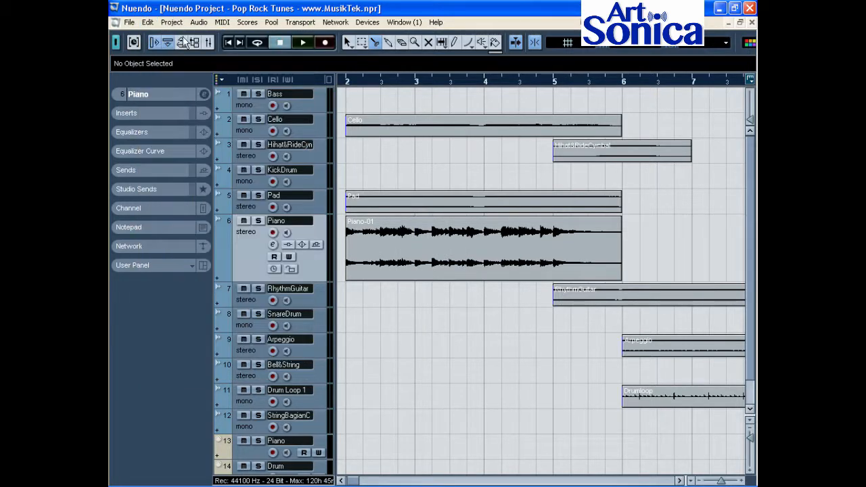
- Split the entire Piano-01 event repeatedly at half-bar intervals and undo that repeated split
{"action": "left_click", "coordinate": [381, 257], "text": "alt"}
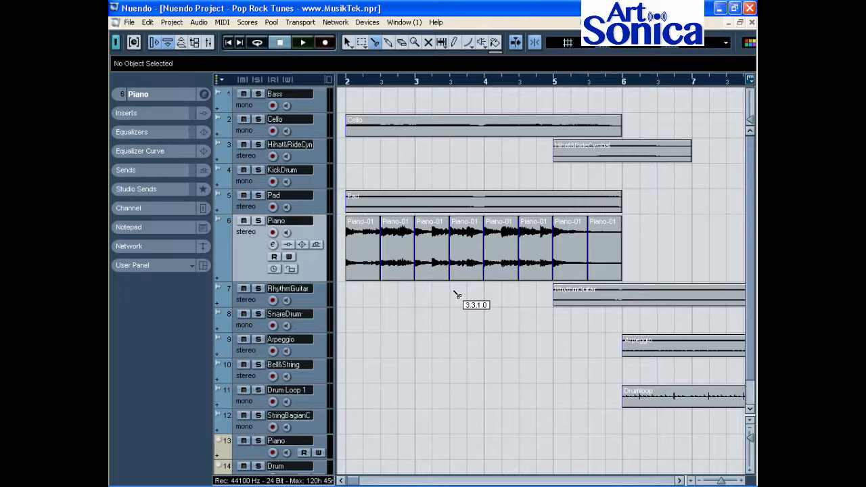
{"action": "left_click", "coordinate": [149, 22]}
{"action": "left_click", "coordinate": [159, 35]}
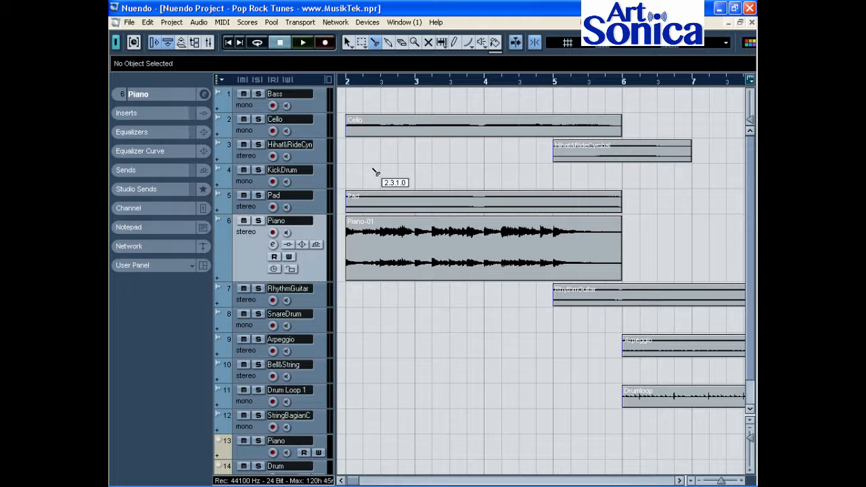
- Divide the Piano-01 event into equal half-bar segments with the Split tool's repeated split
{"action": "left_click", "coordinate": [390, 44]}
{"action": "left_click", "coordinate": [375, 43]}
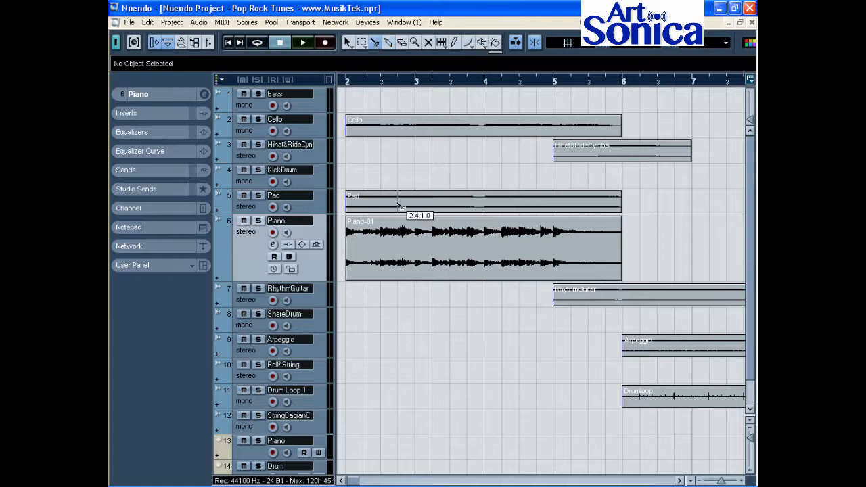
{"action": "left_click", "coordinate": [382, 242], "text": "alt"}
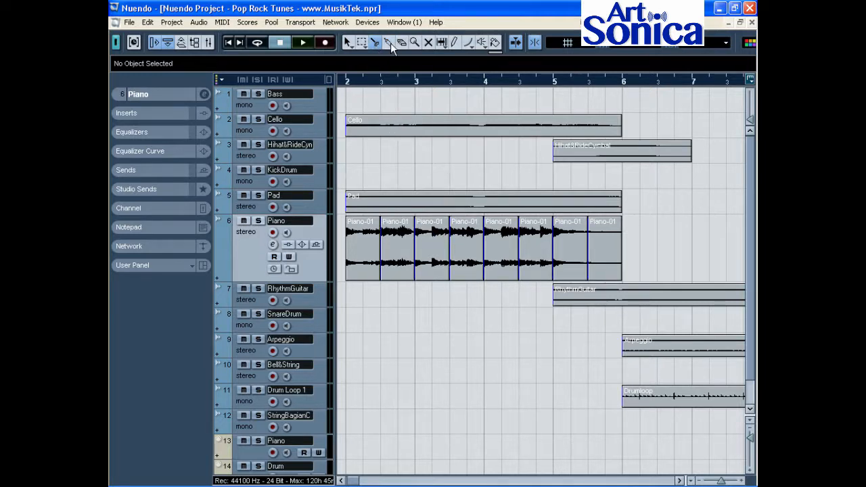
- Glue the half-bar Piano-01 segments together one after another, starting from the first, into a single event
{"action": "left_click", "coordinate": [372, 265]}
{"action": "left_click", "coordinate": [371, 265]}
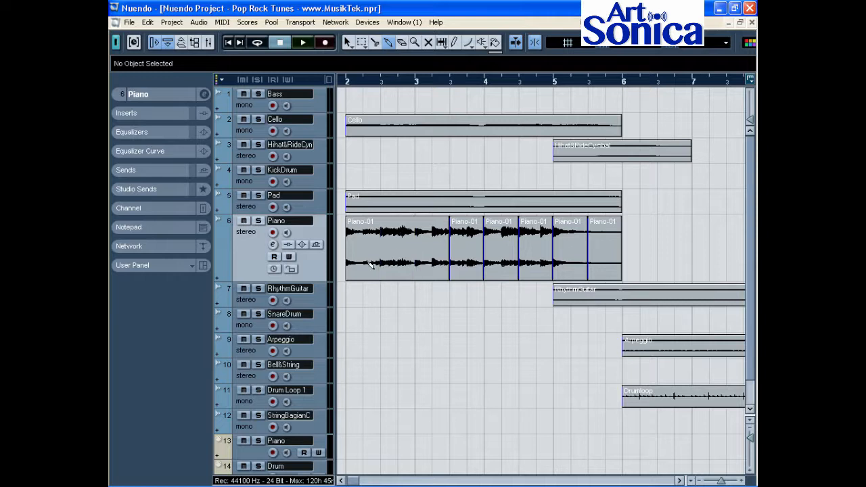
{"action": "left_click", "coordinate": [371, 265]}
{"action": "left_click", "coordinate": [371, 265]}
{"action": "left_click", "coordinate": [371, 265]}
{"action": "left_click", "coordinate": [372, 265]}
{"action": "left_click", "coordinate": [372, 265]}
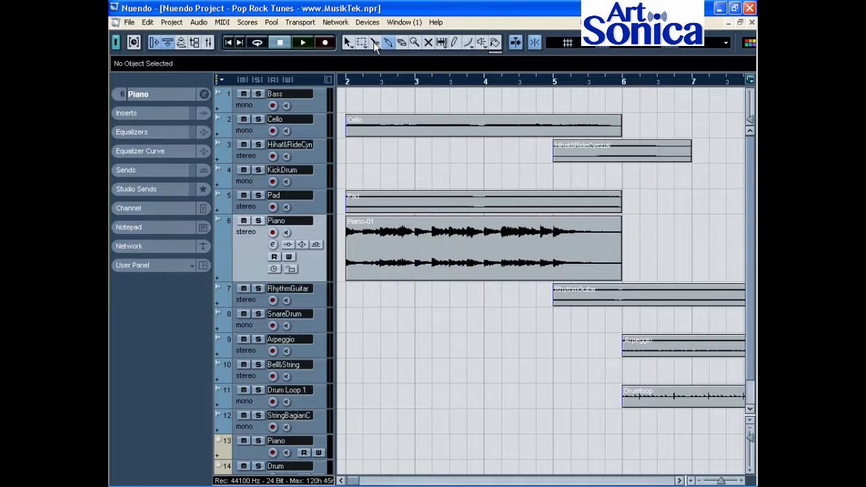
- Split the Piano-01 event at 2.3, 3.1, 4.1, 4.3, 4.4 and 5.3
{"action": "left_click", "coordinate": [375, 42]}
{"action": "left_click", "coordinate": [382, 243]}
{"action": "left_click", "coordinate": [416, 245]}
{"action": "left_click", "coordinate": [485, 251]}
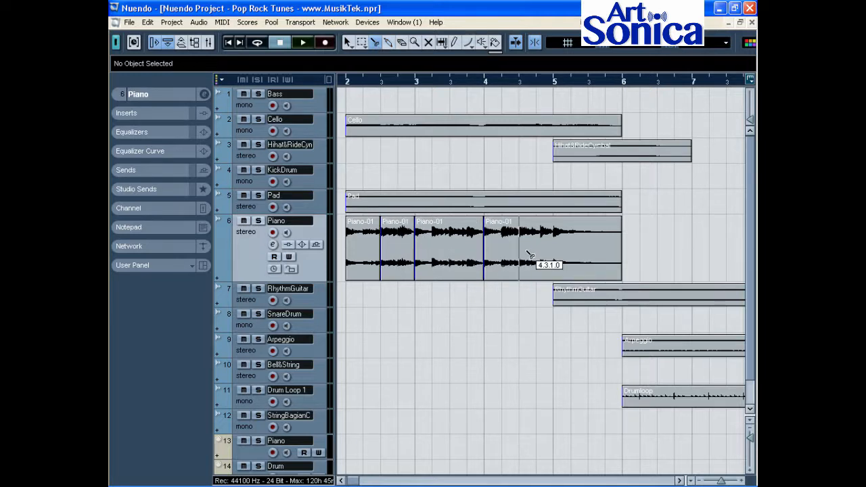
{"action": "left_click", "coordinate": [520, 253]}
{"action": "left_click", "coordinate": [536, 253]}
{"action": "left_click", "coordinate": [588, 254]}
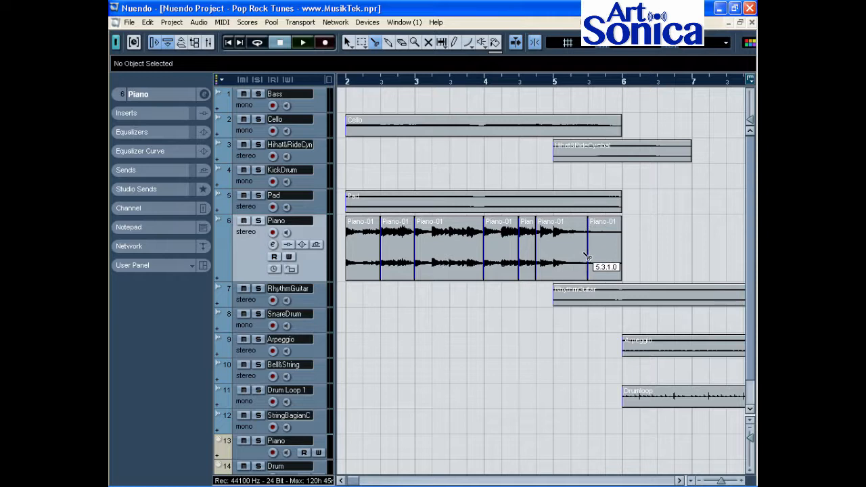
- Glue the first Piano-01 segment with all following events on the Piano track into one part
{"action": "left_click", "coordinate": [389, 42]}
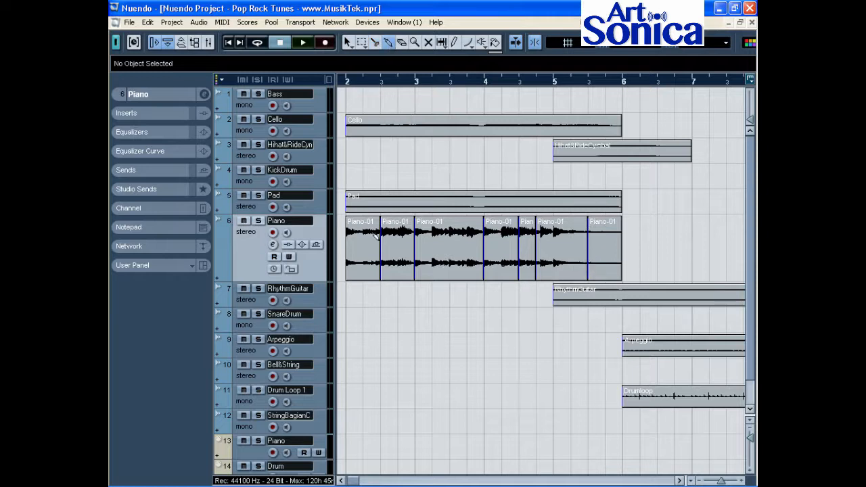
{"action": "left_click", "coordinate": [360, 256]}
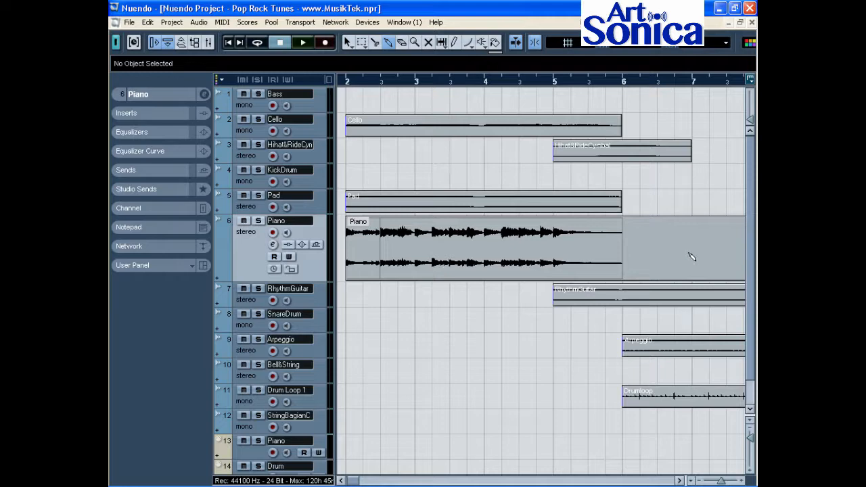
{"action": "mouse_move", "coordinate": [359, 477]}
{"action": "left_mouse_down"}
{"action": "mouse_move", "coordinate": [379, 482]}
{"action": "mouse_move", "coordinate": [353, 481]}
{"action": "left_mouse_up"}
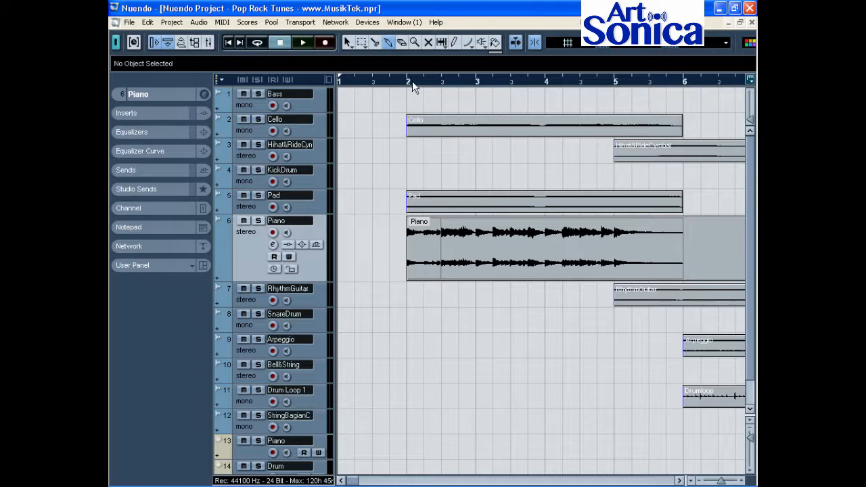
{"action": "left_click", "coordinate": [390, 42]}
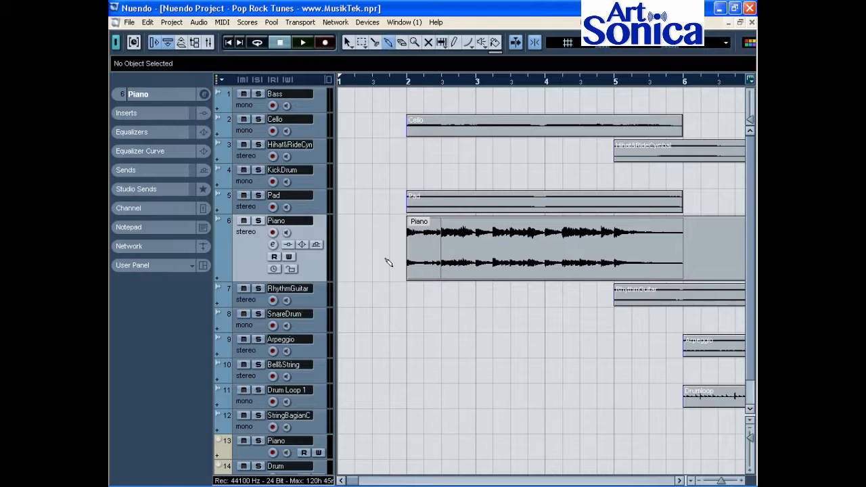